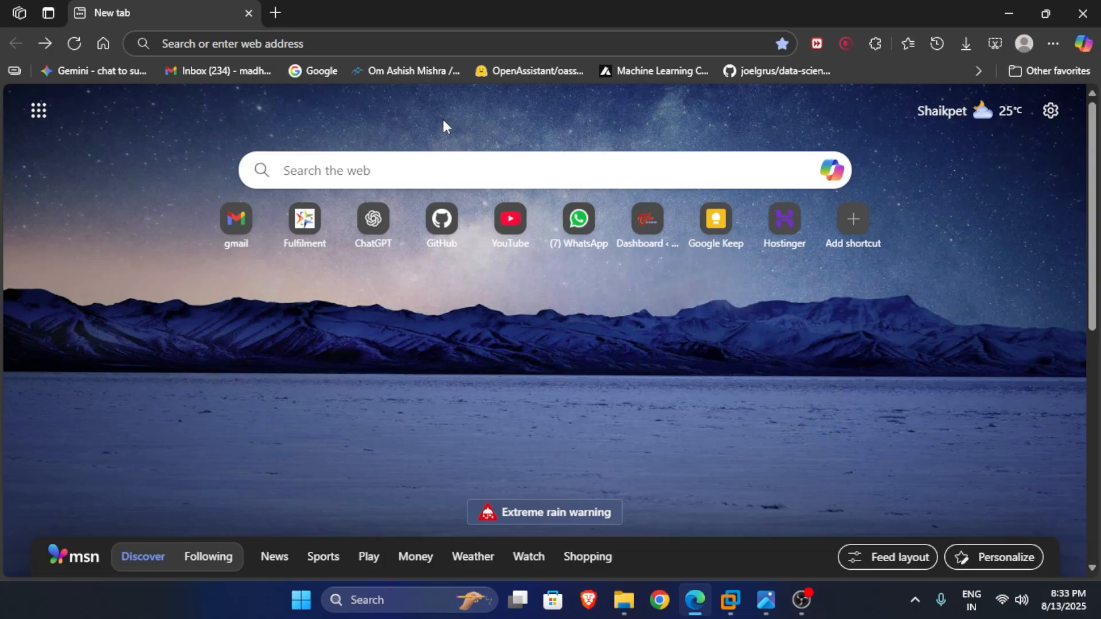
# Search 'windows server 2016 download' and open the Microsoft Evaluation Center result.
pyautogui.click(264, 39)
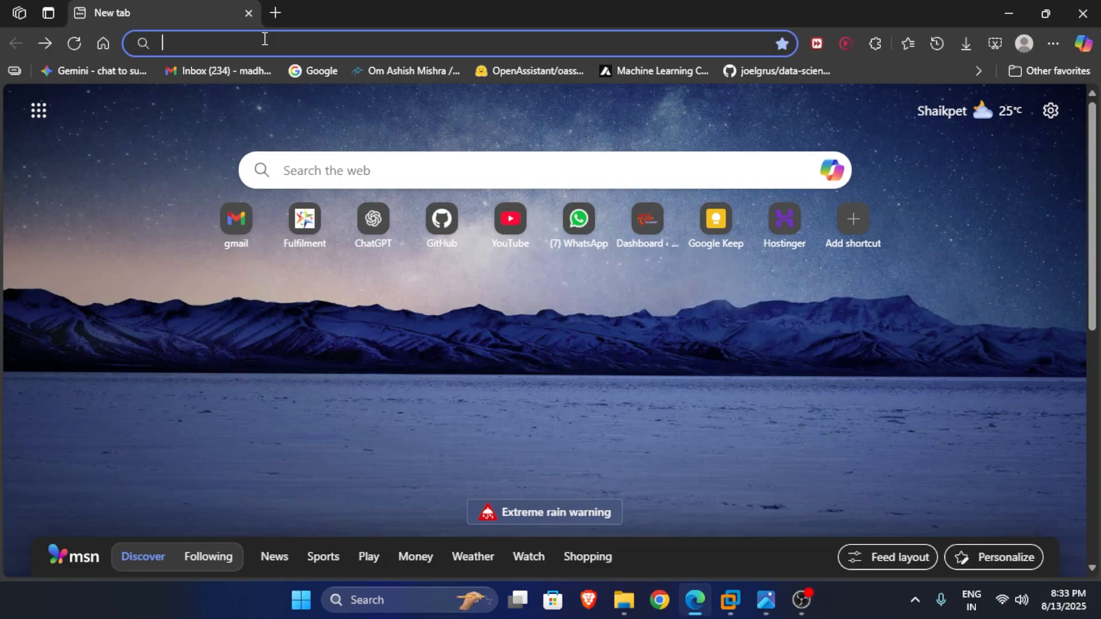
pyautogui.write('windows+server+2016+download&oq=wind&gs_lcrp=EgRlZGdlKgkIABBFGDsY-QcyCQgAEE...')
pyautogui.press('Return')
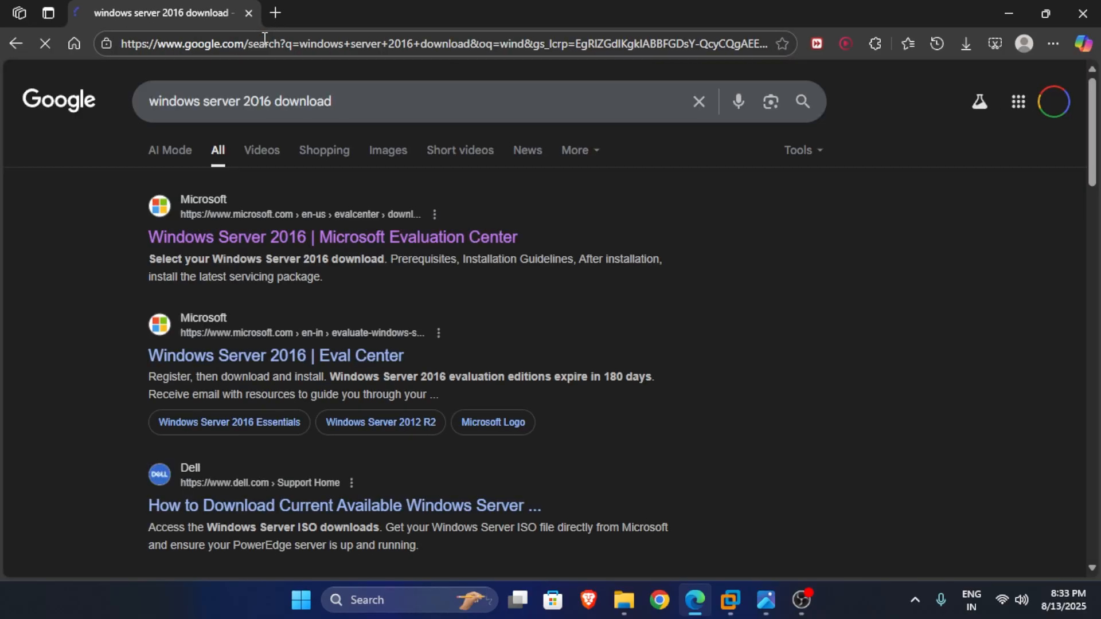
pyautogui.moveTo(332, 101); pyautogui.dragTo(129, 101)
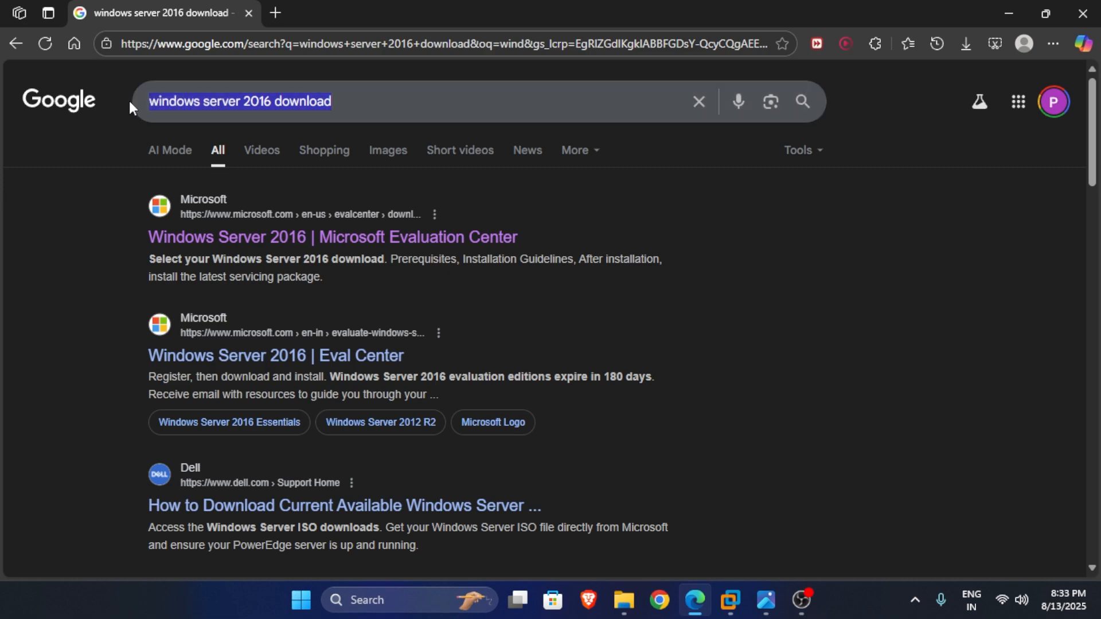
pyautogui.moveTo(532, 237); pyautogui.dragTo(135, 235)
pyautogui.click(216, 242)
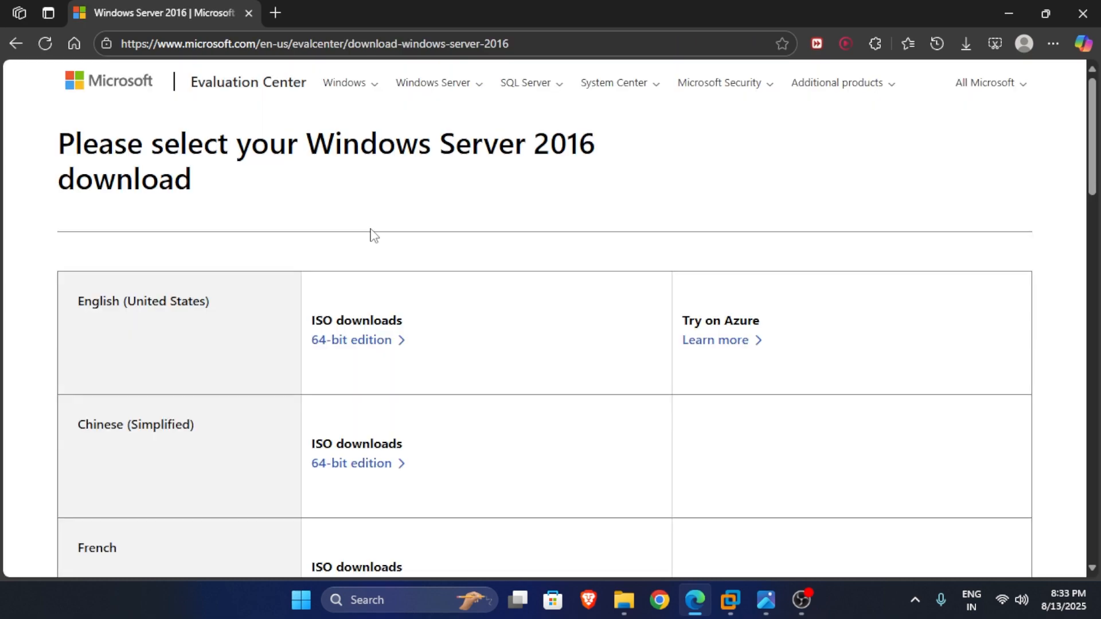
# Start downloading the English 64-bit Windows Server 2016 ISO from the evaluation page.
pyautogui.scroll(-20, 504, 277)
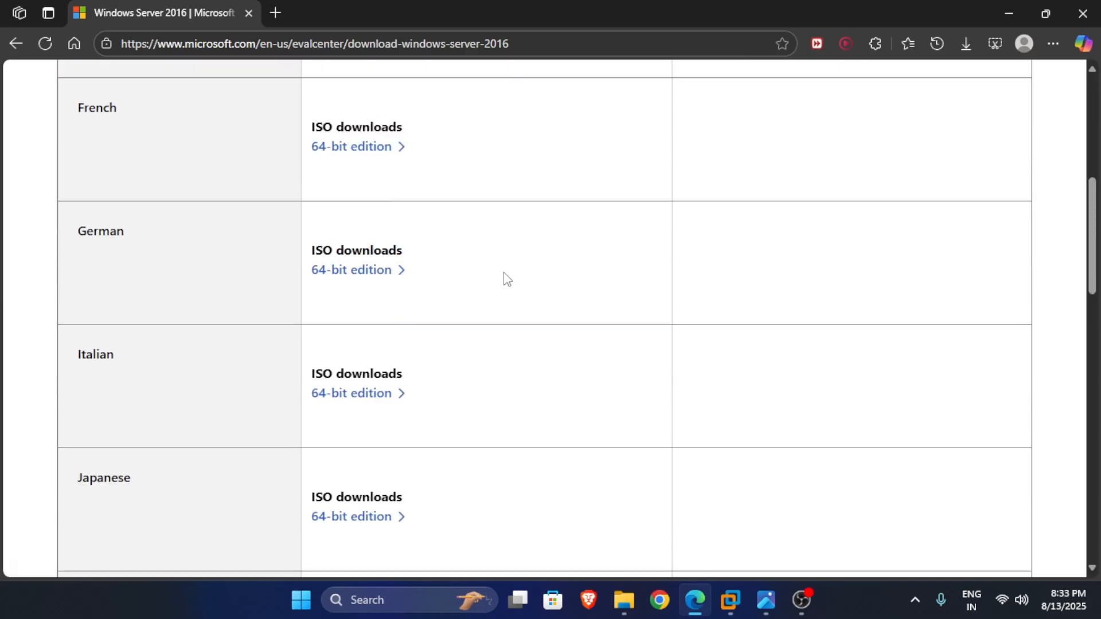
pyautogui.scroll(2, 504, 278)
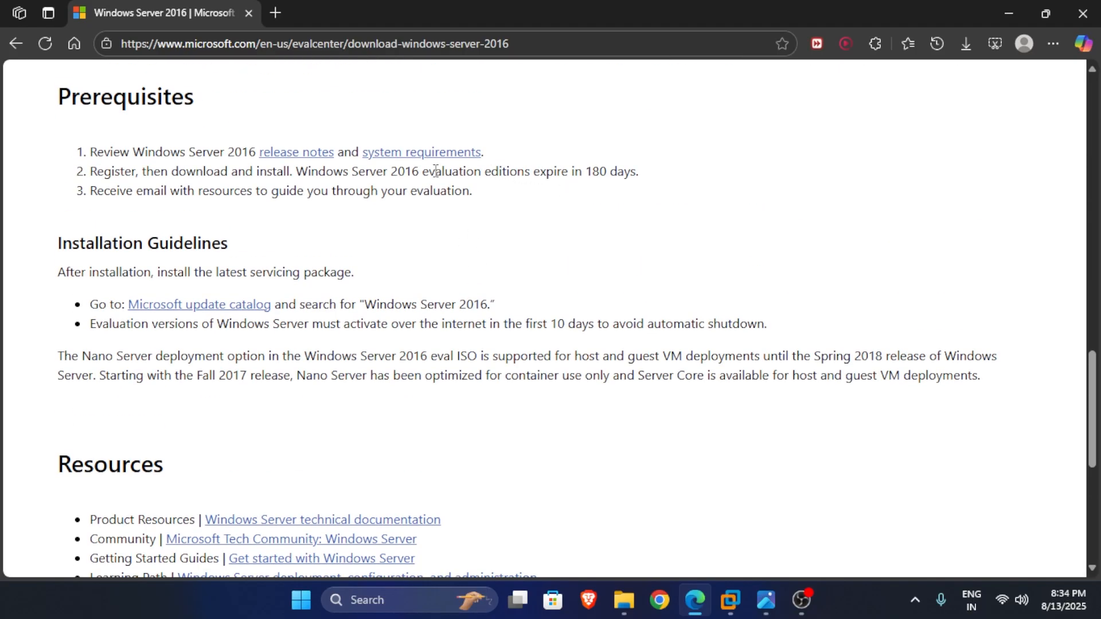
pyautogui.moveTo(425, 171); pyautogui.dragTo(664, 180)
pyautogui.click(664, 180)
pyautogui.scroll(15, 622, 236)
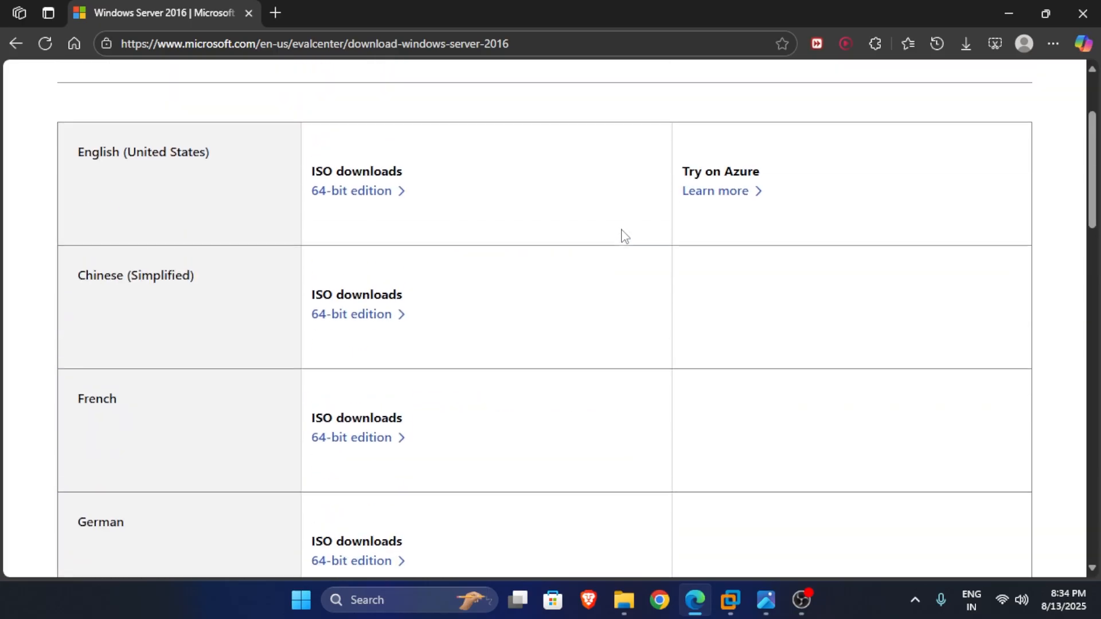
pyautogui.scroll(2, 614, 234)
pyautogui.click(394, 342)
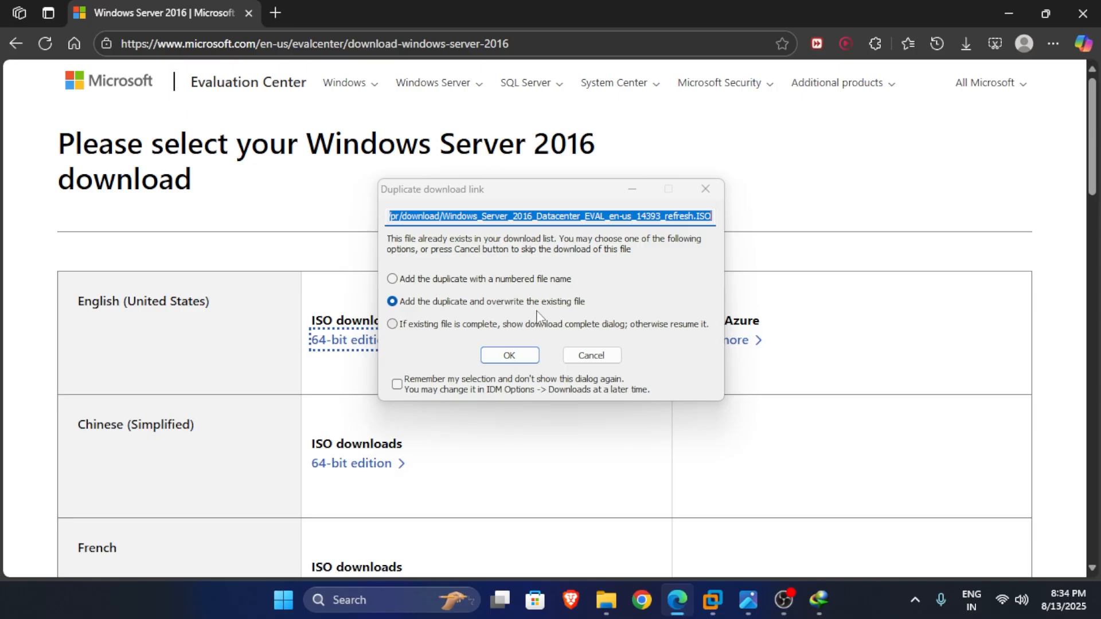
# Accept the duplicate-download overwrite and review the ISO's save path in the download details.
pyautogui.click(524, 354)
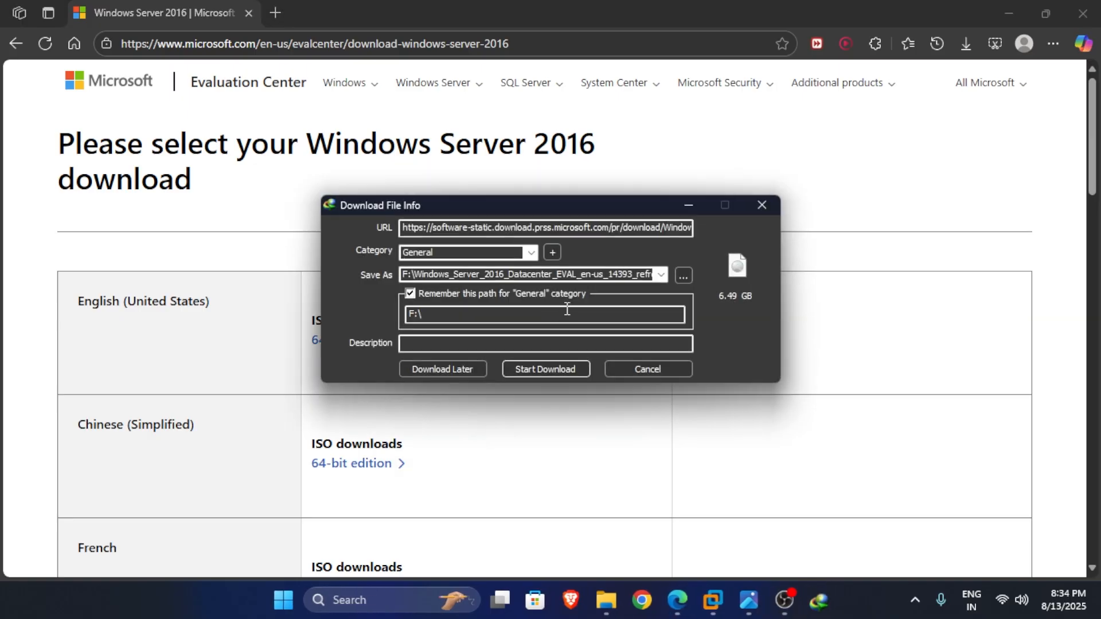
pyautogui.doubleClick(555, 276)
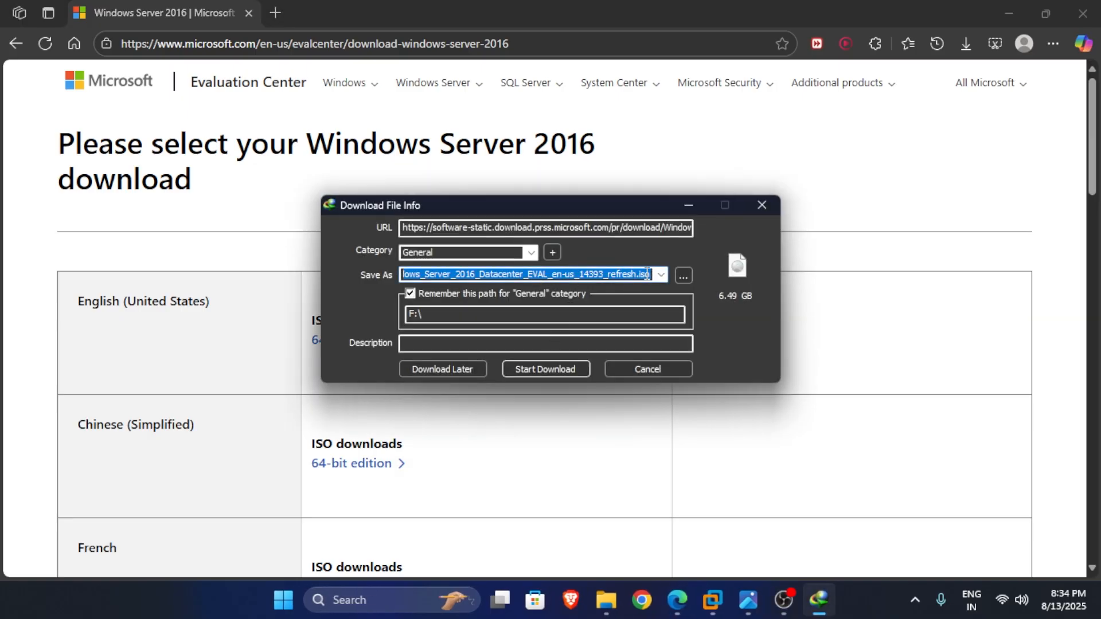
pyautogui.moveTo(594, 206); pyautogui.dragTo(760, 167)
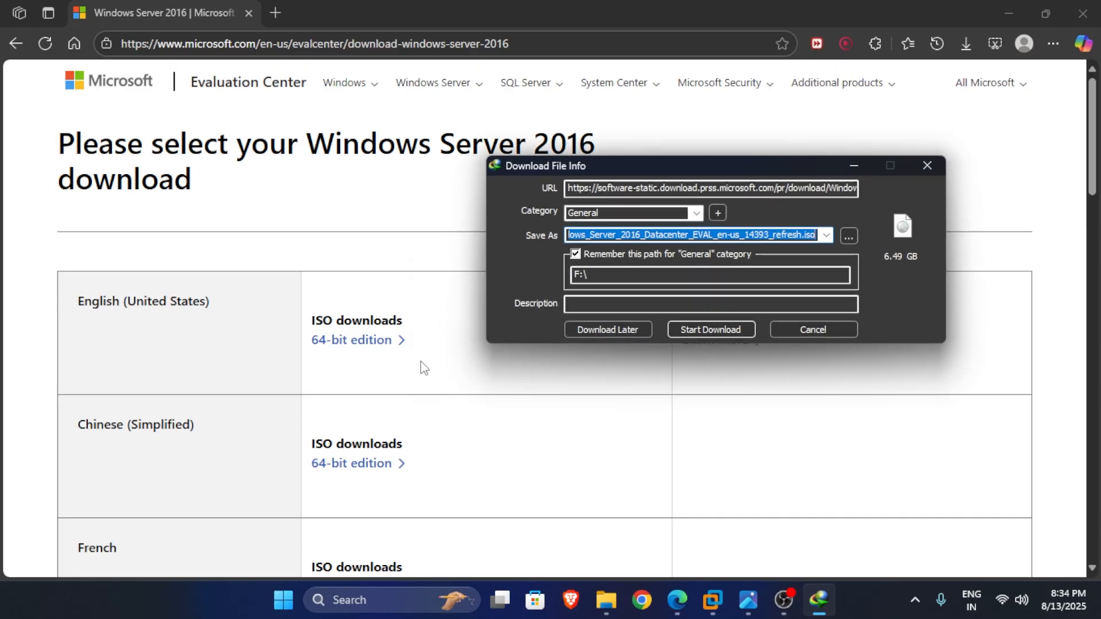
pyautogui.scroll(-10, 220, 373)
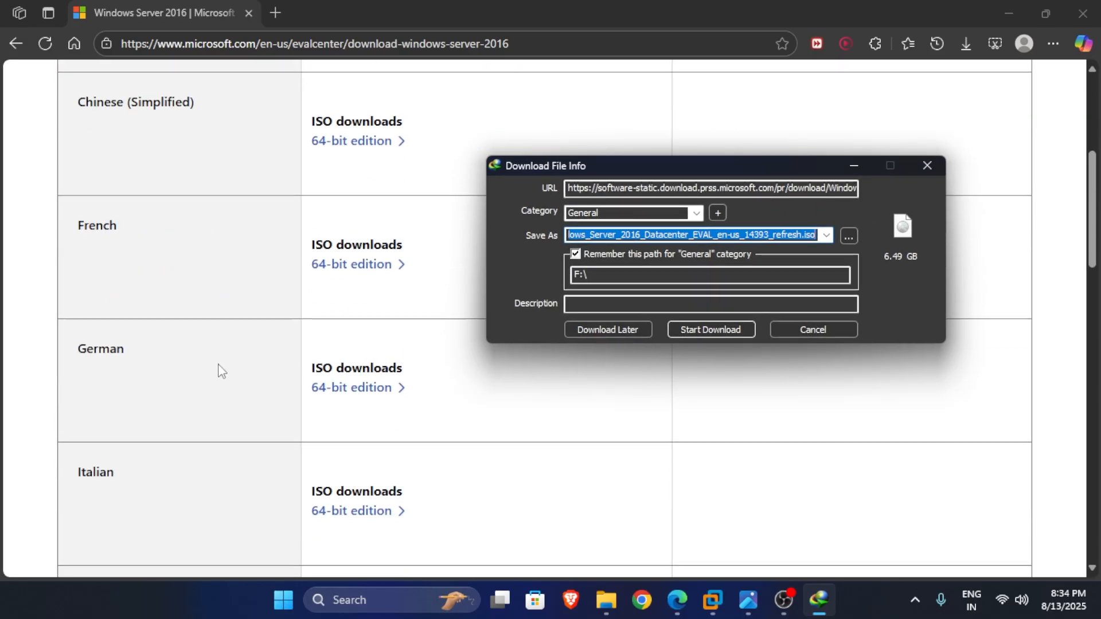
pyautogui.scroll(-5, 183, 372)
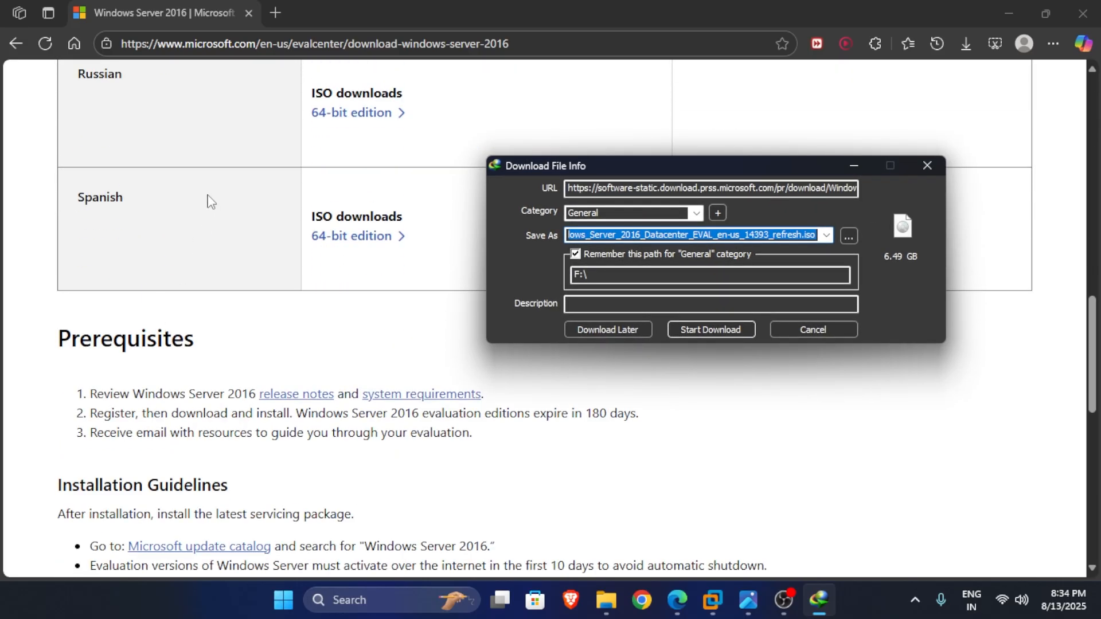
pyautogui.scroll(1, 248, 209)
pyautogui.scroll(12, 336, 258)
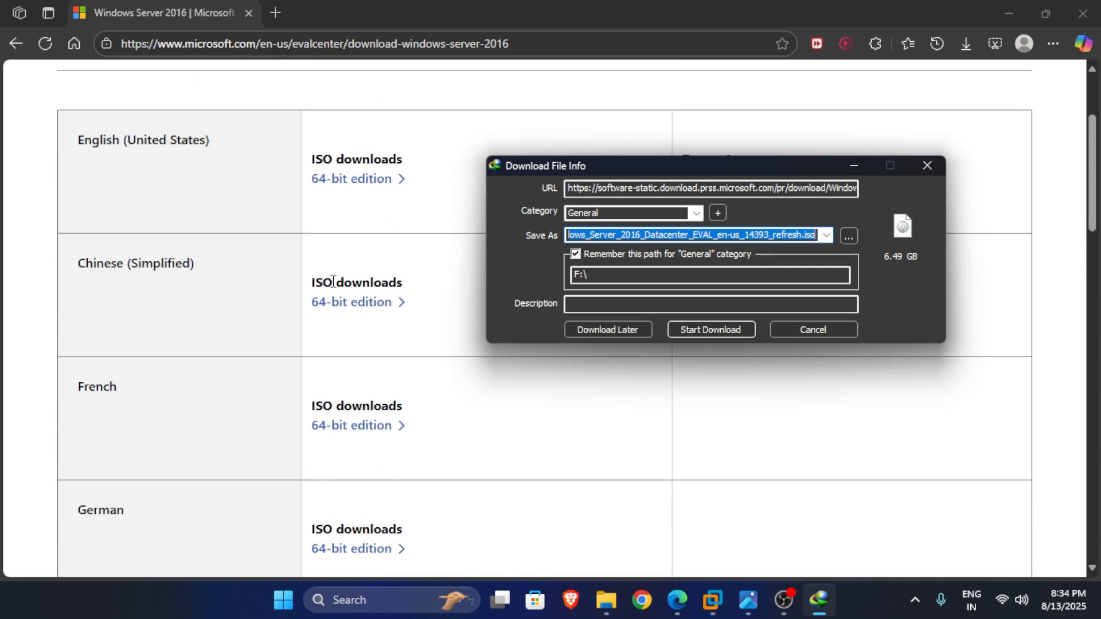
pyautogui.scroll(-9, 335, 282)
pyautogui.scroll(12, 359, 298)
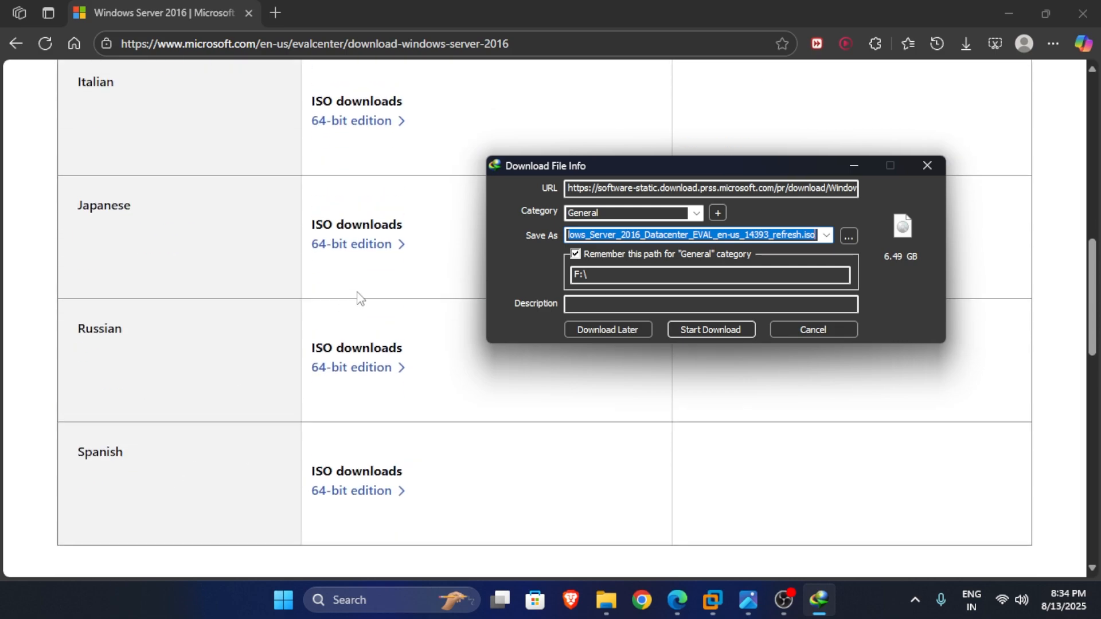
pyautogui.moveTo(624, 171); pyautogui.dragTo(489, 218)
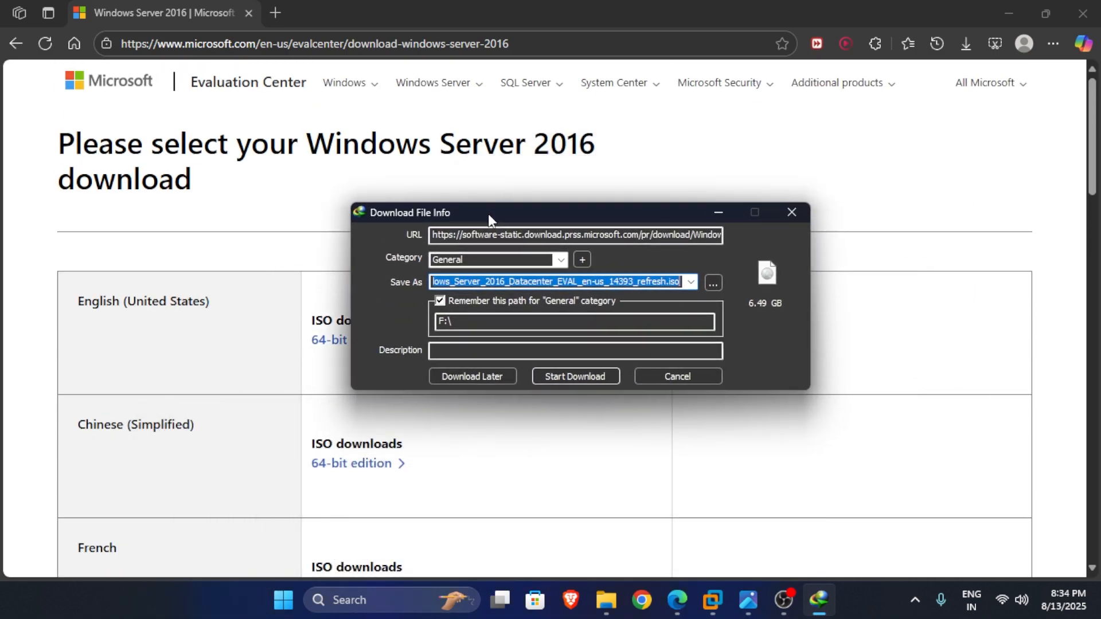
# Cancel the ISO download in Internet Download Manager and confirm the cancellation.
pyautogui.click(707, 379)
pyautogui.click(605, 368)
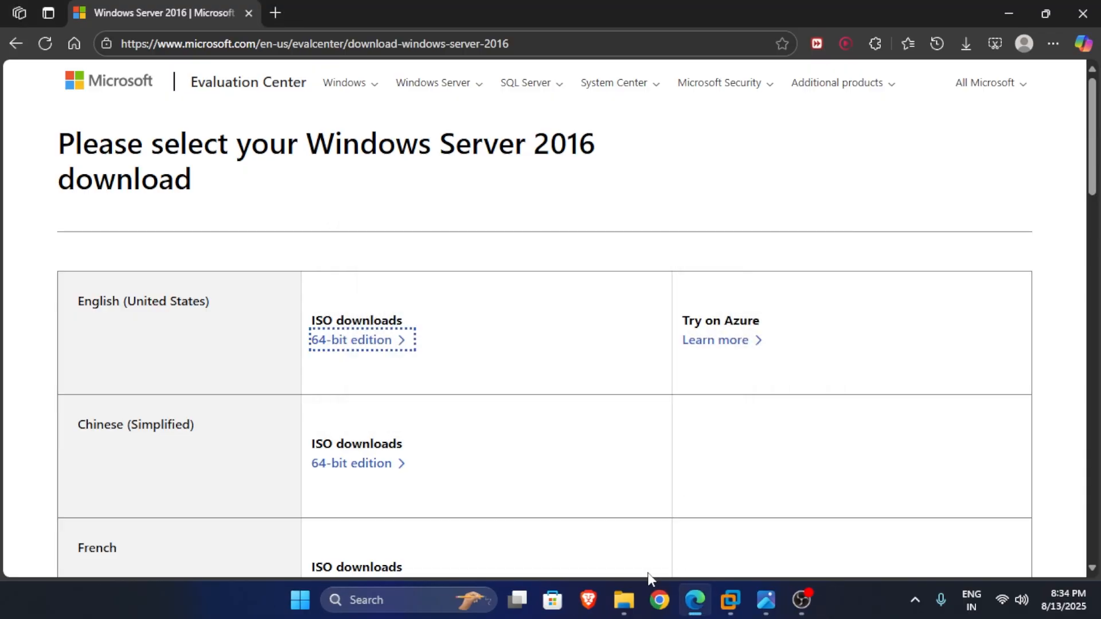
pyautogui.click(624, 600)
# Check that the Windows Server 2016 ISO is in the iso files folder on F:.
pyautogui.click(331, 45)
pyautogui.doubleClick(245, 208)
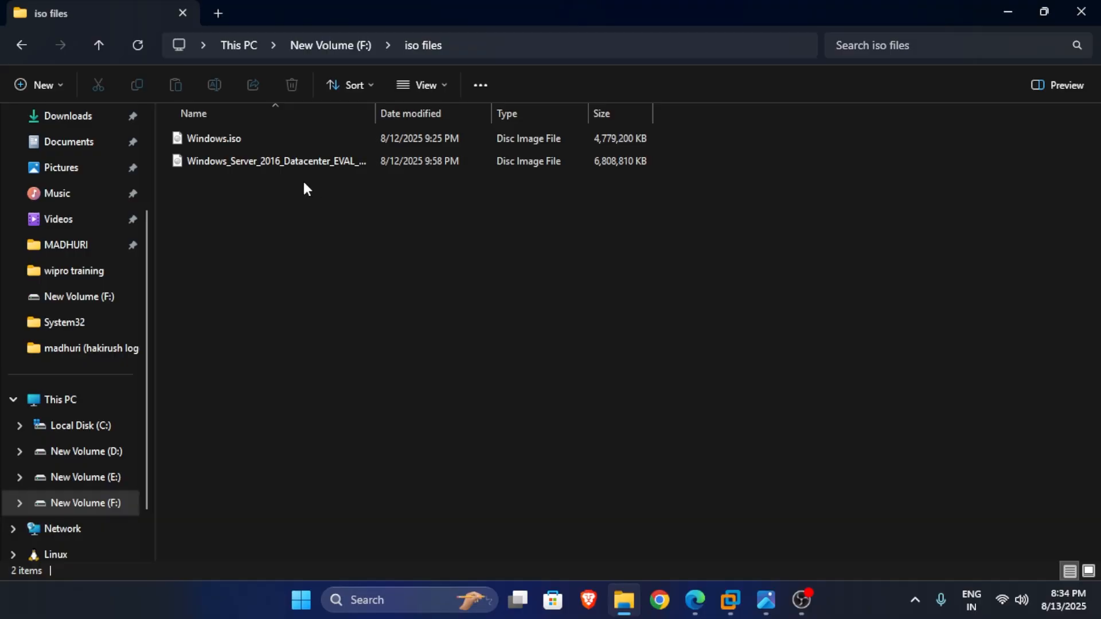
pyautogui.click(1008, 11)
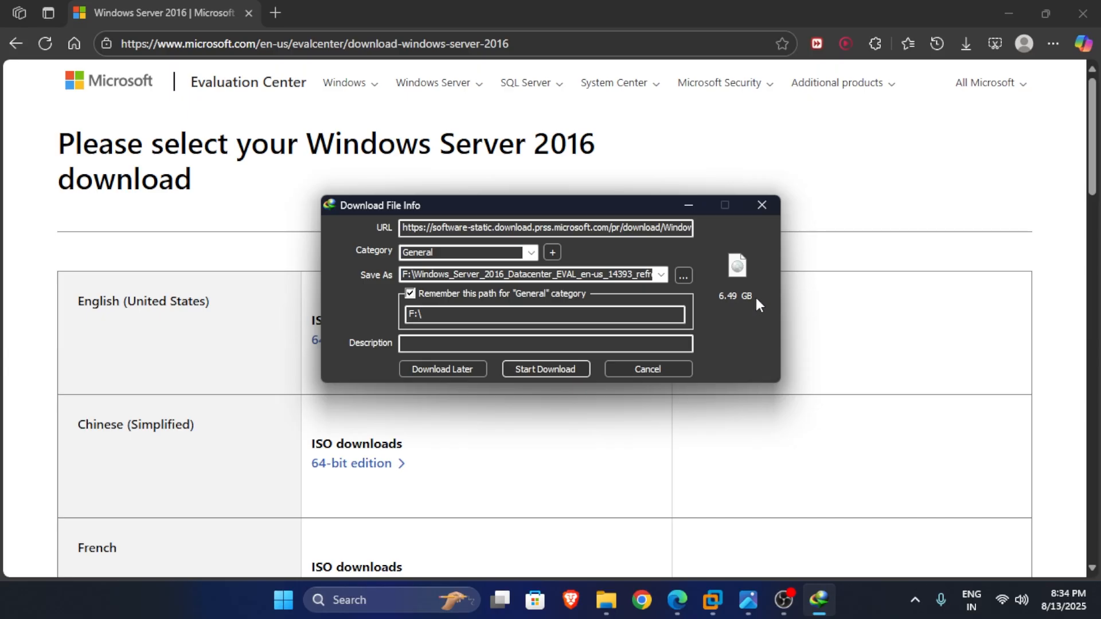
# Cancel the newly started IDM download and switch to VMware Workstation.
pyautogui.click(671, 369)
pyautogui.click(585, 373)
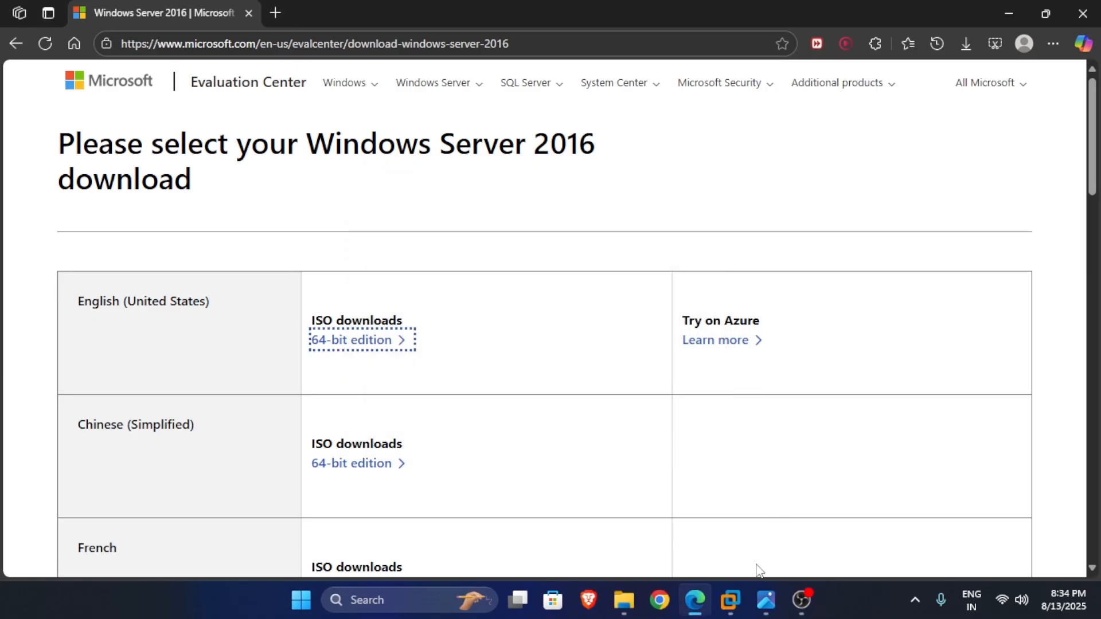
pyautogui.click(730, 600)
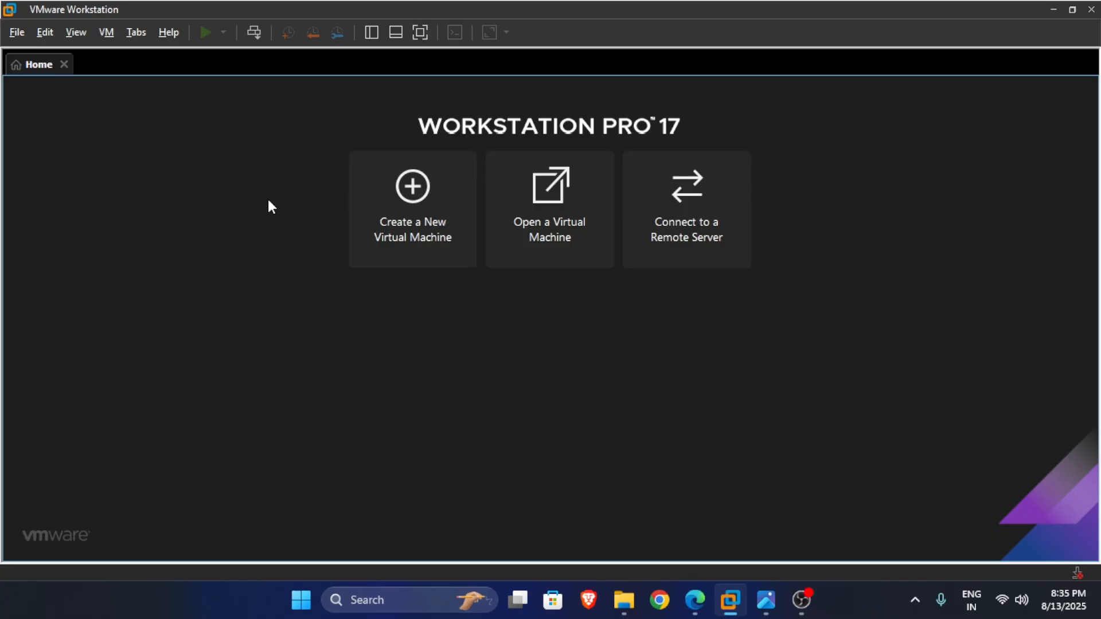
# Start a Typical new virtual machine using the Windows Server 2016 ISO as installer disc image.
pyautogui.click(402, 211)
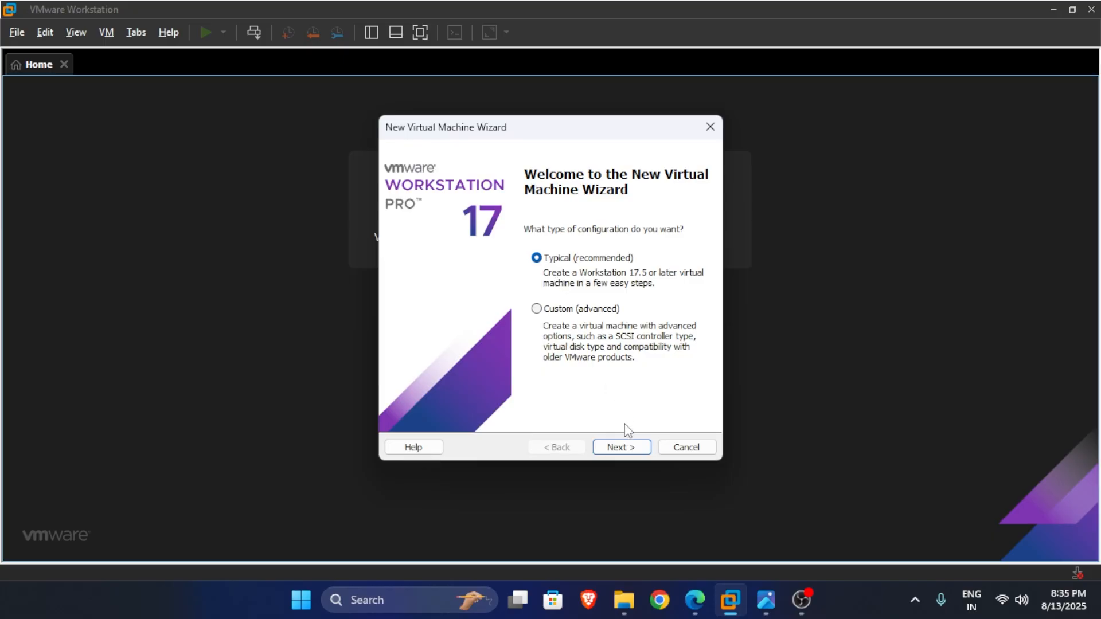
pyautogui.click(630, 448)
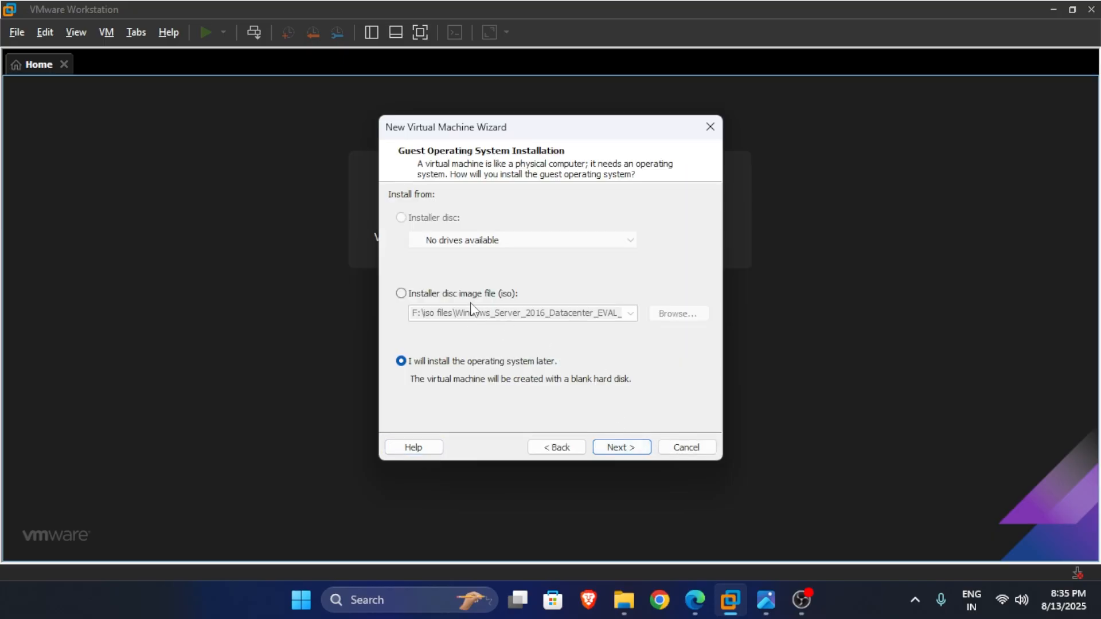
pyautogui.click(478, 297)
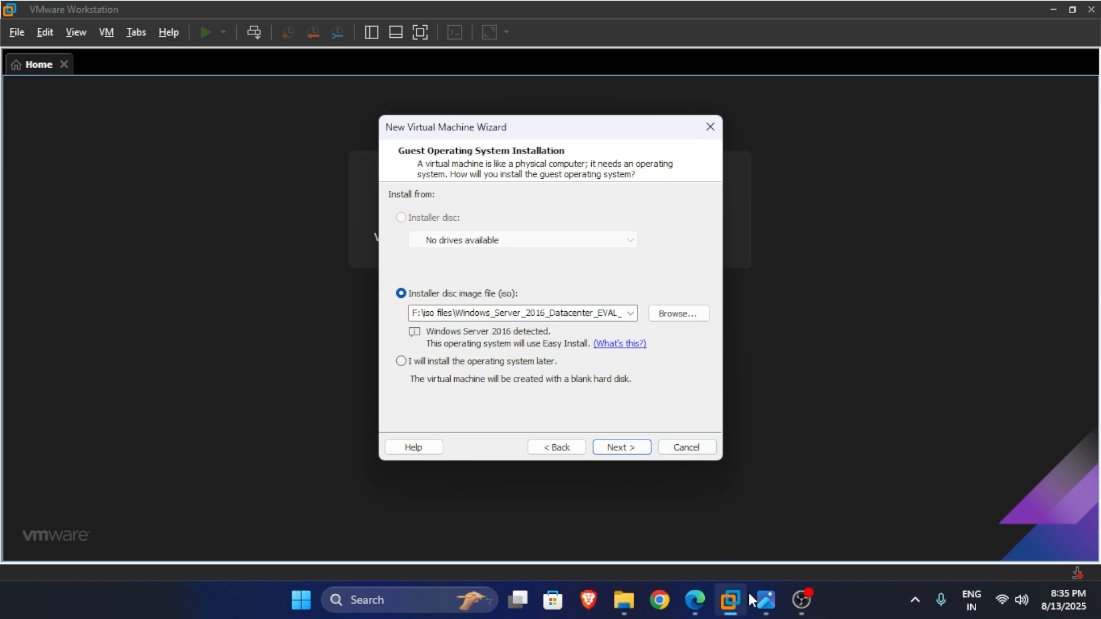
pyautogui.click(766, 600)
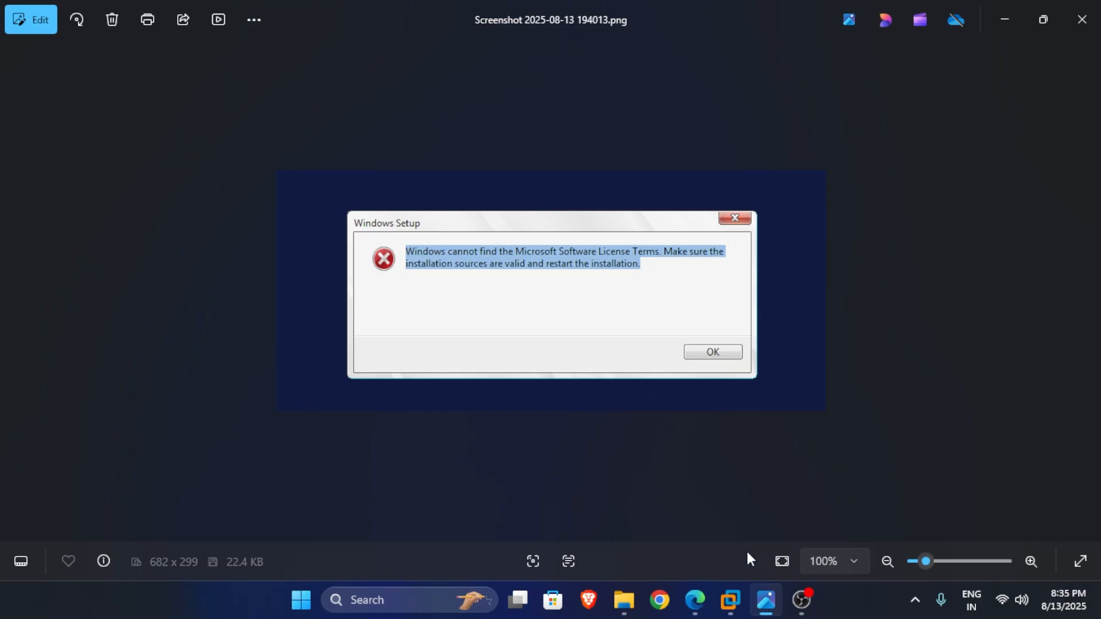
pyautogui.click(731, 600)
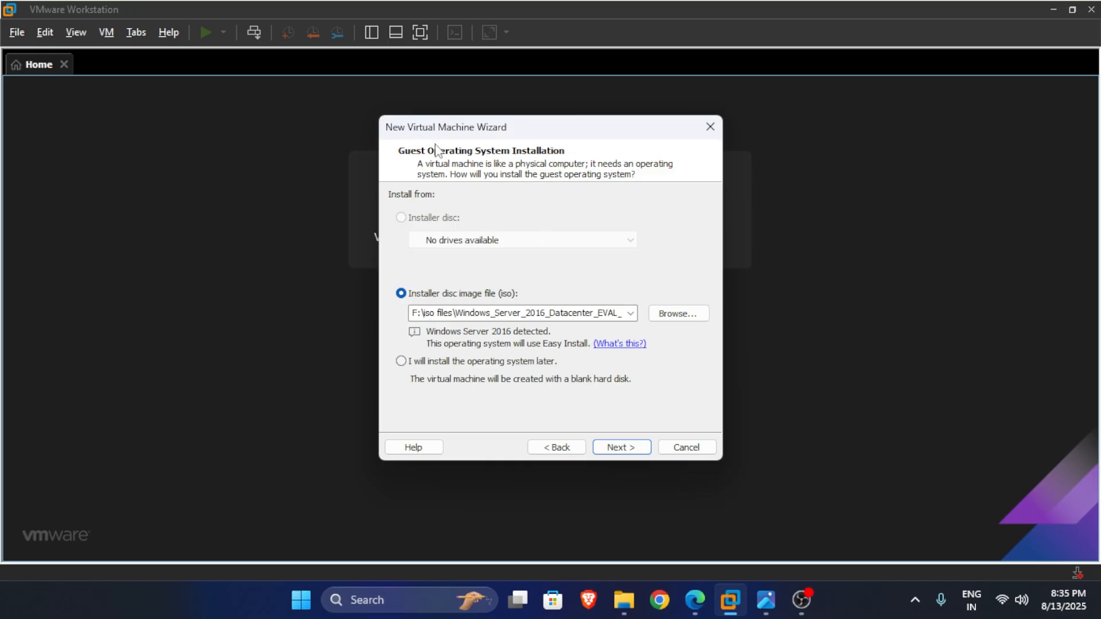
# Choose to install the OS later, with guest Microsoft Windows, version Windows Server 2016.
pyautogui.click(476, 362)
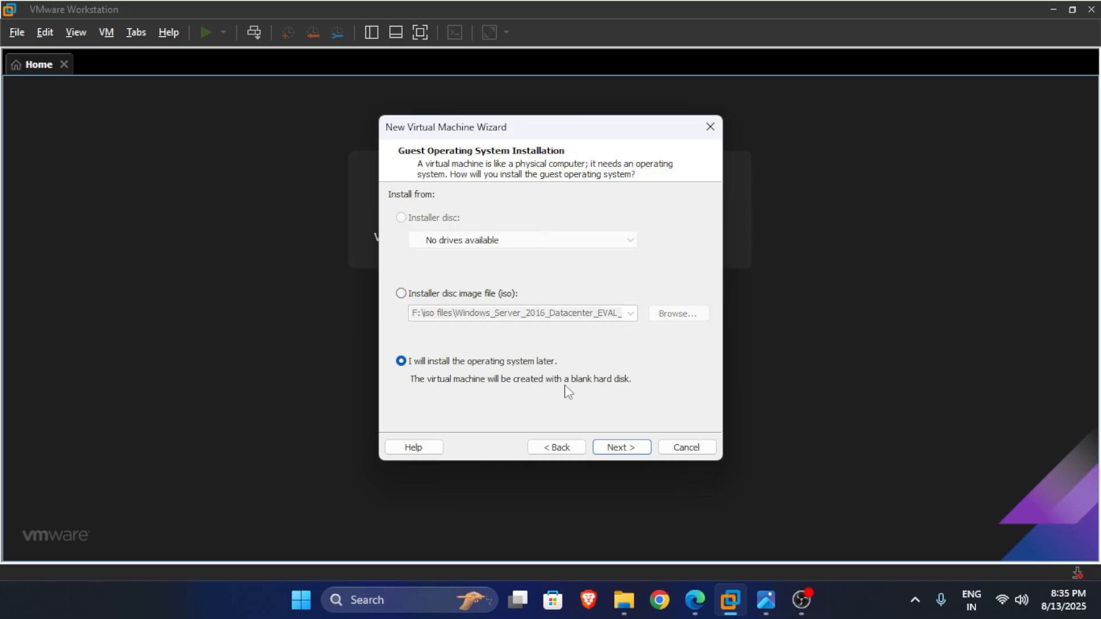
pyautogui.click(625, 447)
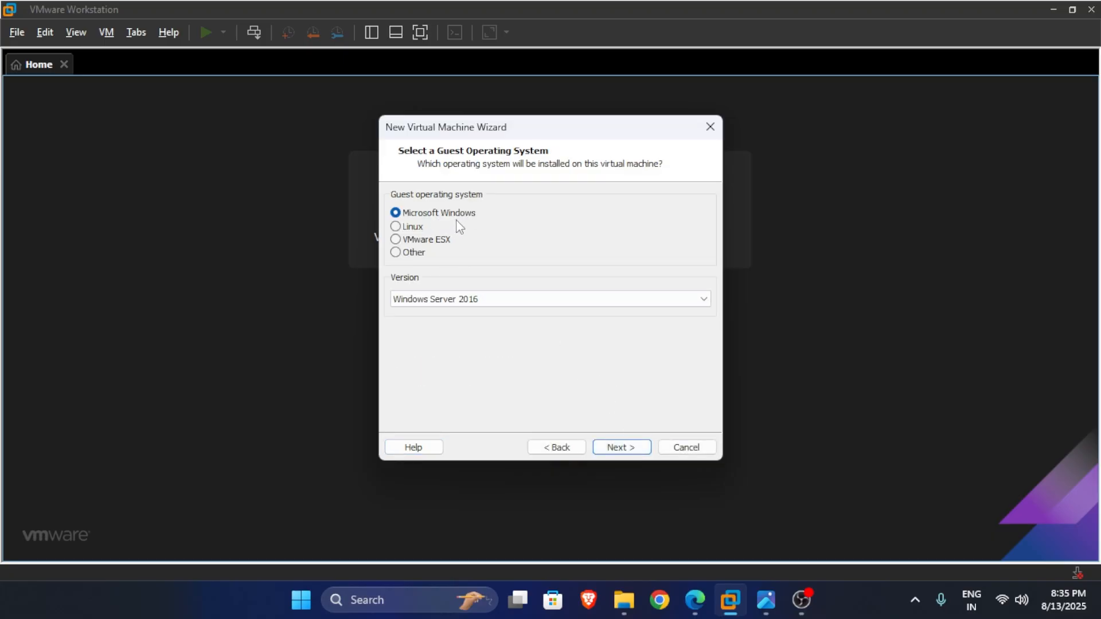
pyautogui.click(491, 304)
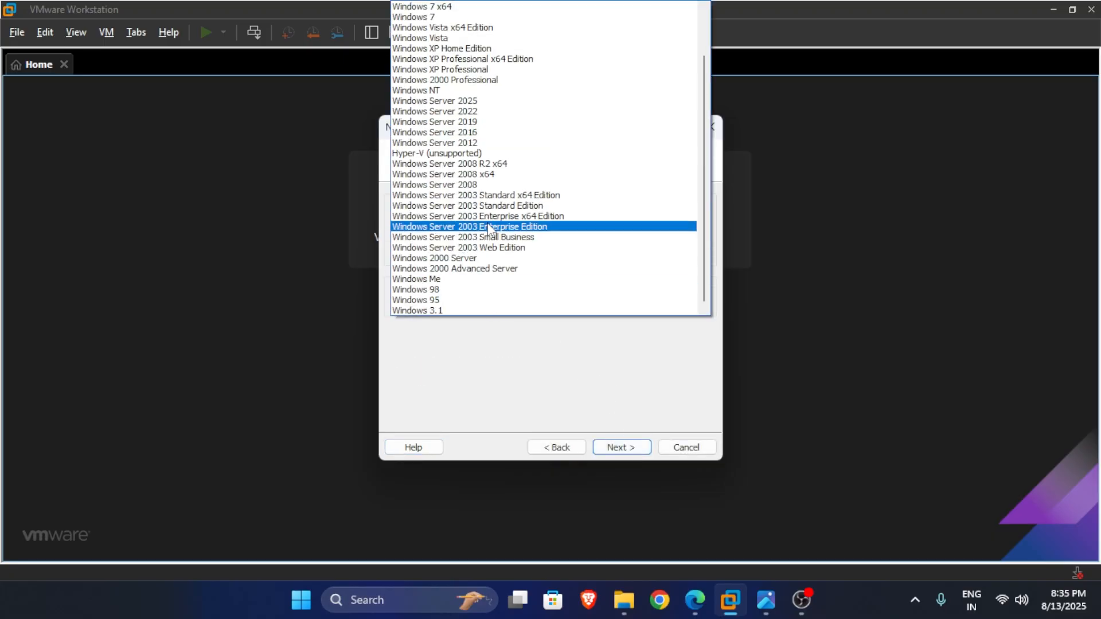
pyautogui.click(467, 132)
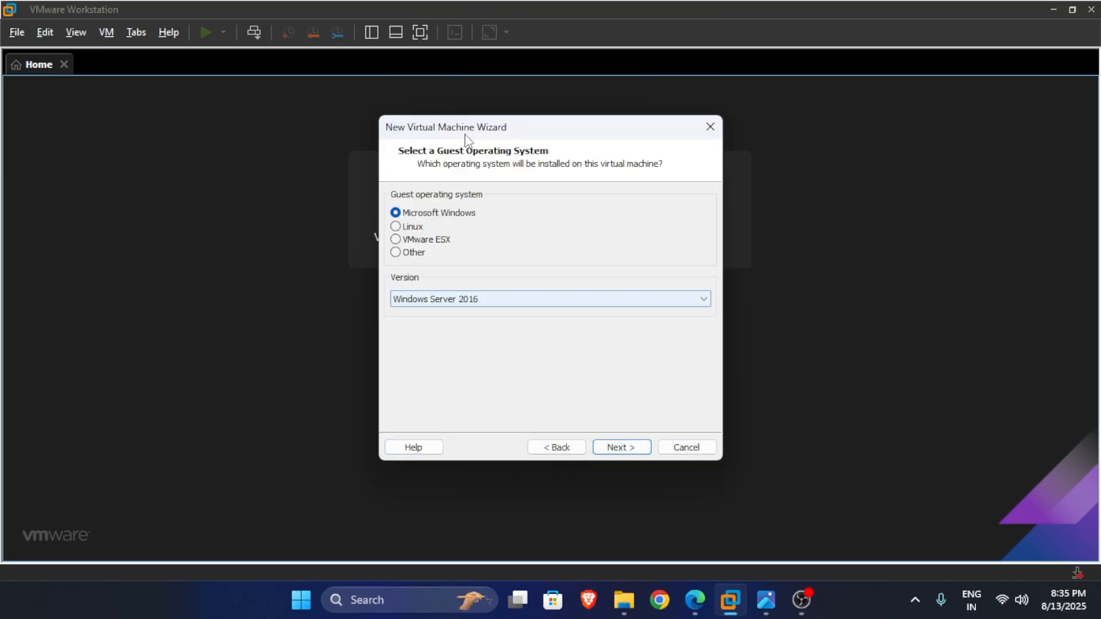
pyautogui.click(640, 448)
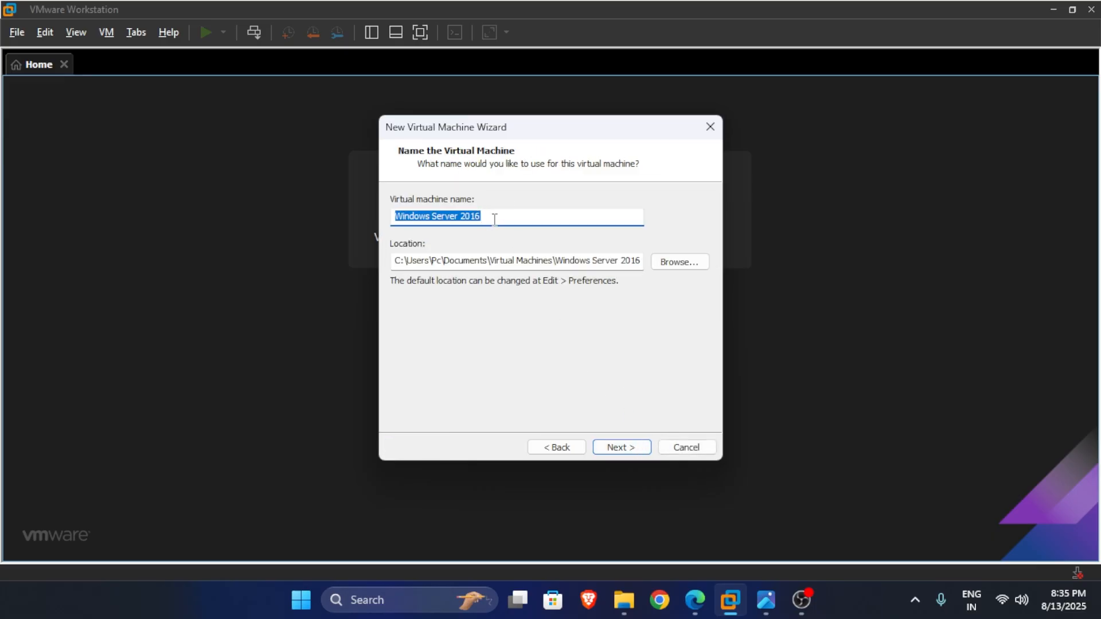
# Browse for the VM location and expand This PC to New Volume (F:).
pyautogui.click(663, 261)
pyautogui.scroll(-2, 545, 289)
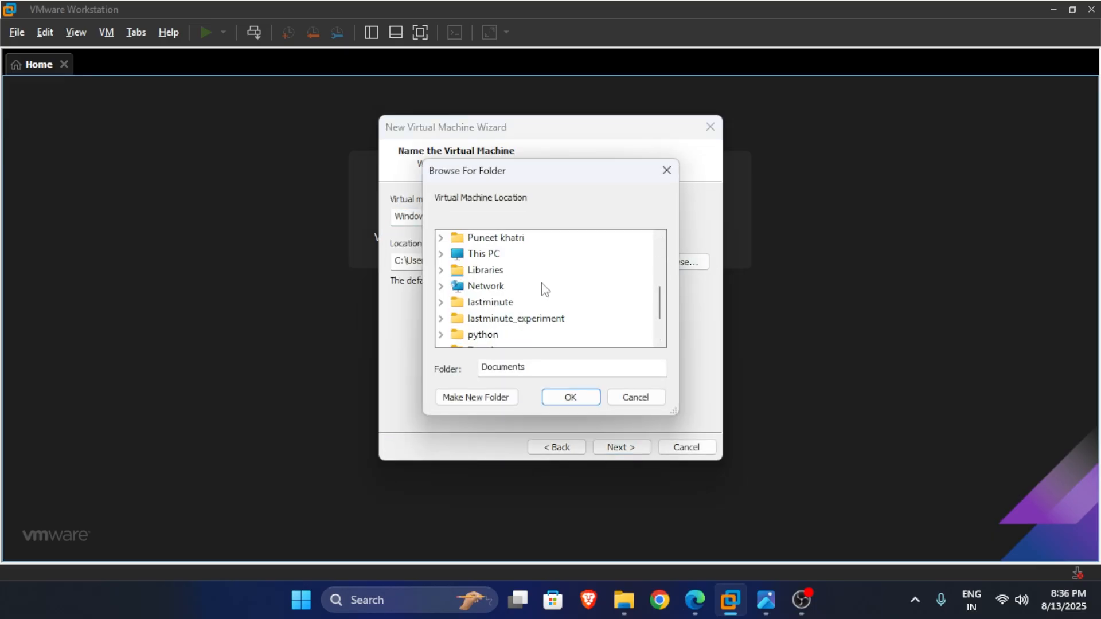
pyautogui.scroll(-1, 539, 287)
pyautogui.scroll(1, 505, 275)
pyautogui.click(635, 397)
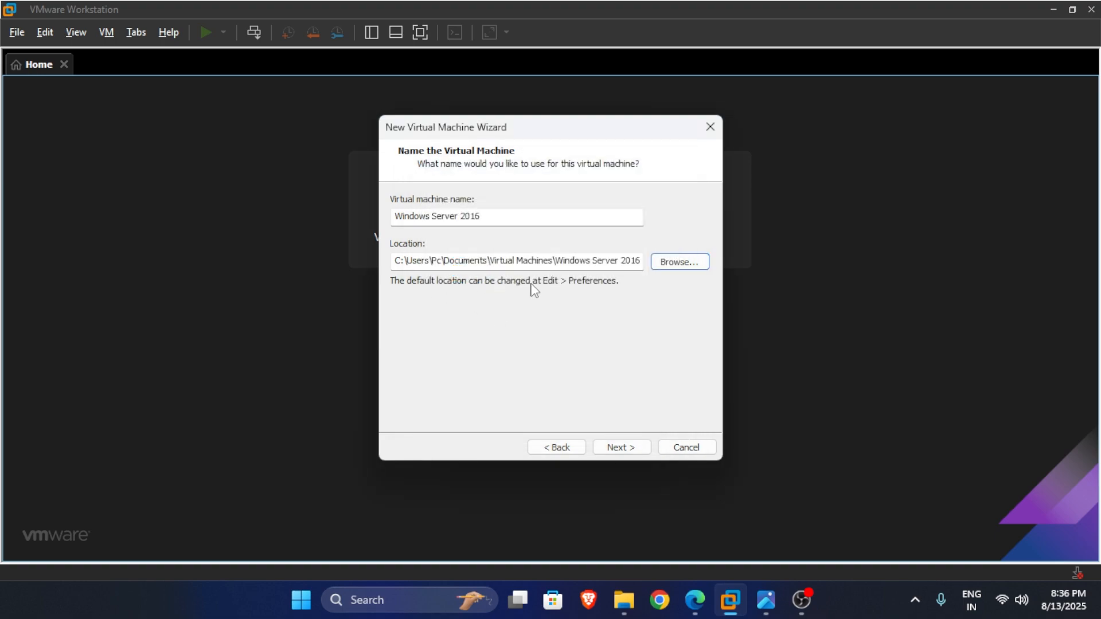
pyautogui.click(669, 264)
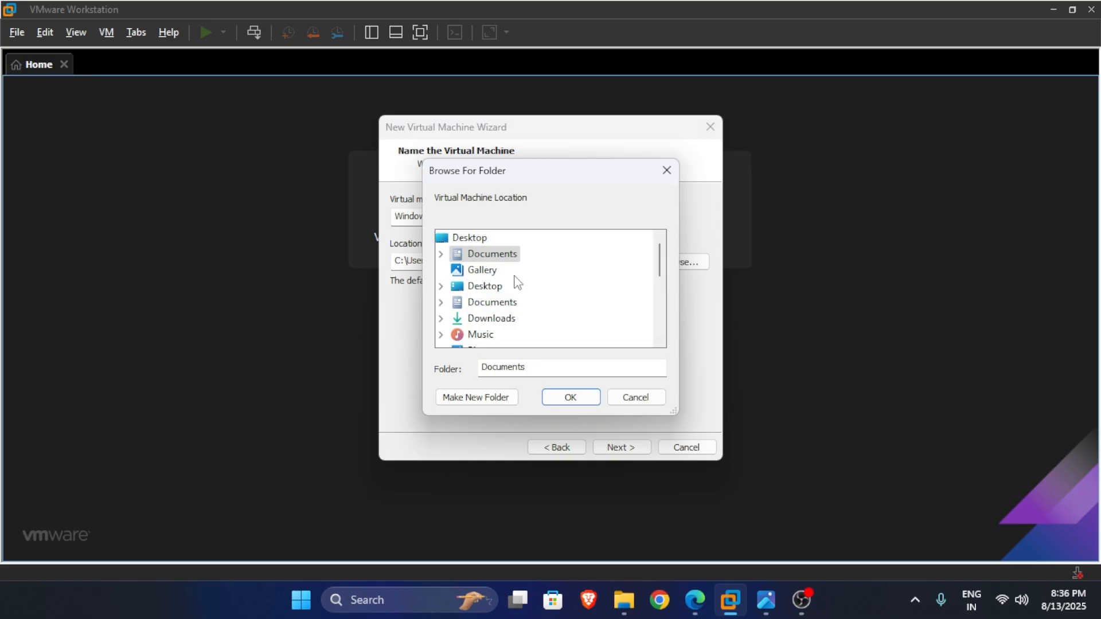
pyautogui.scroll(-2, 516, 281)
pyautogui.click(497, 305)
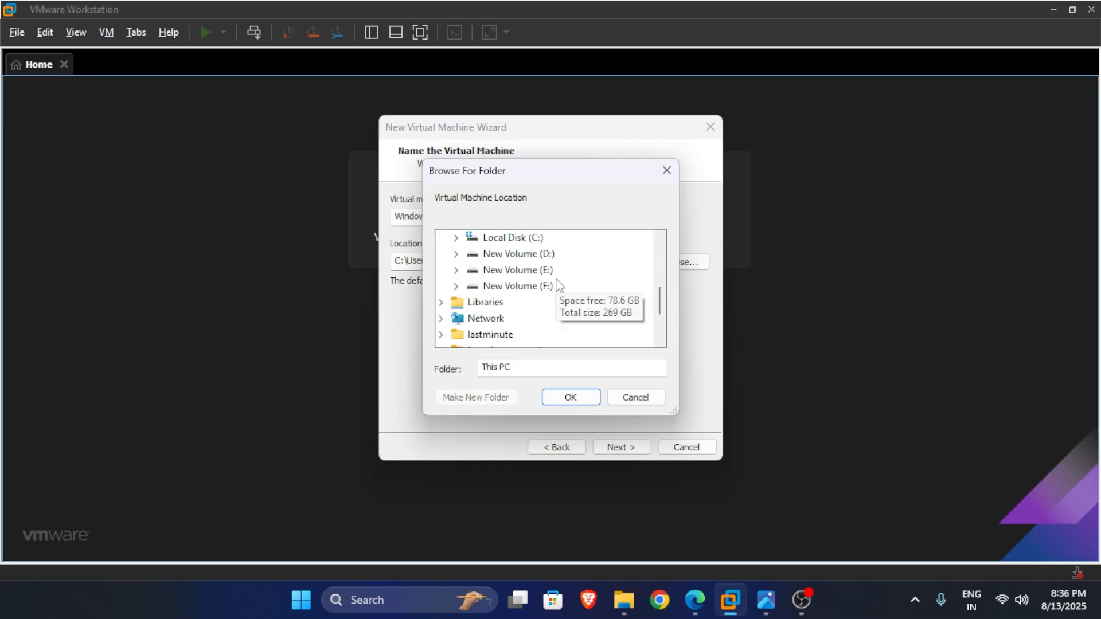
pyautogui.doubleClick(519, 285)
pyautogui.scroll(-1, 571, 291)
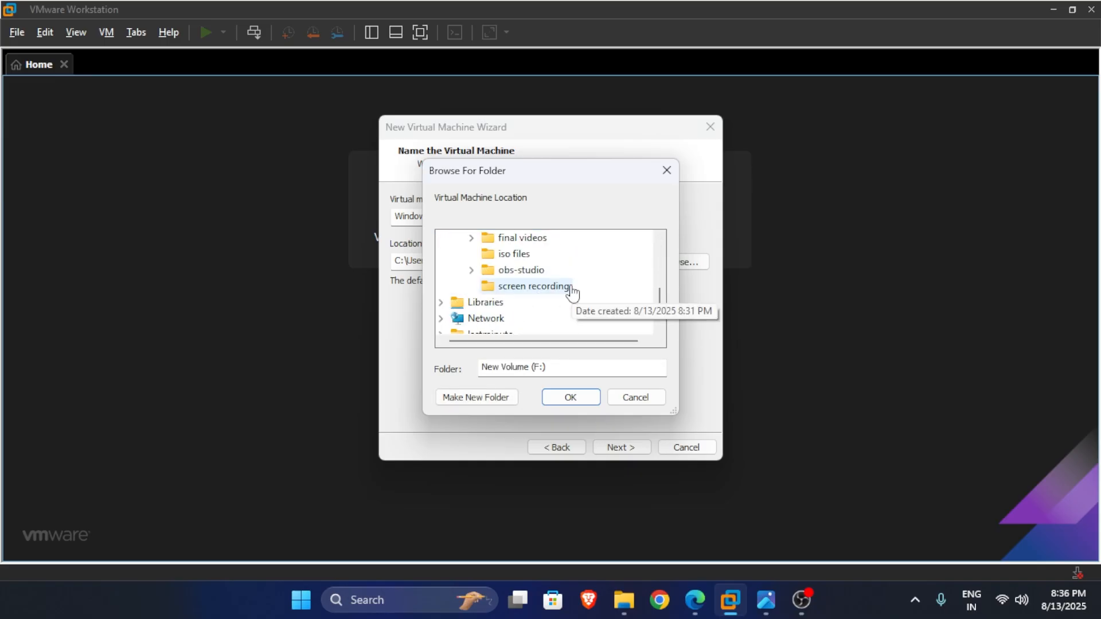
pyautogui.scroll(1, 571, 291)
# Create a server2016 folder on F: as the VM location and go to disk capacity.
pyautogui.click(499, 398)
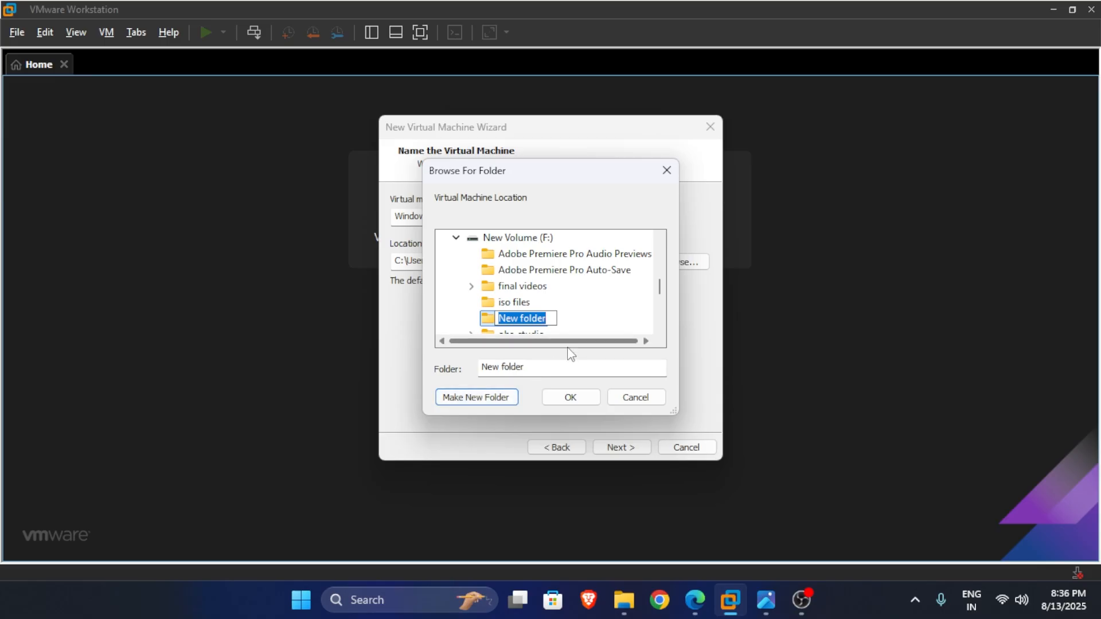
pyautogui.write('server2016')
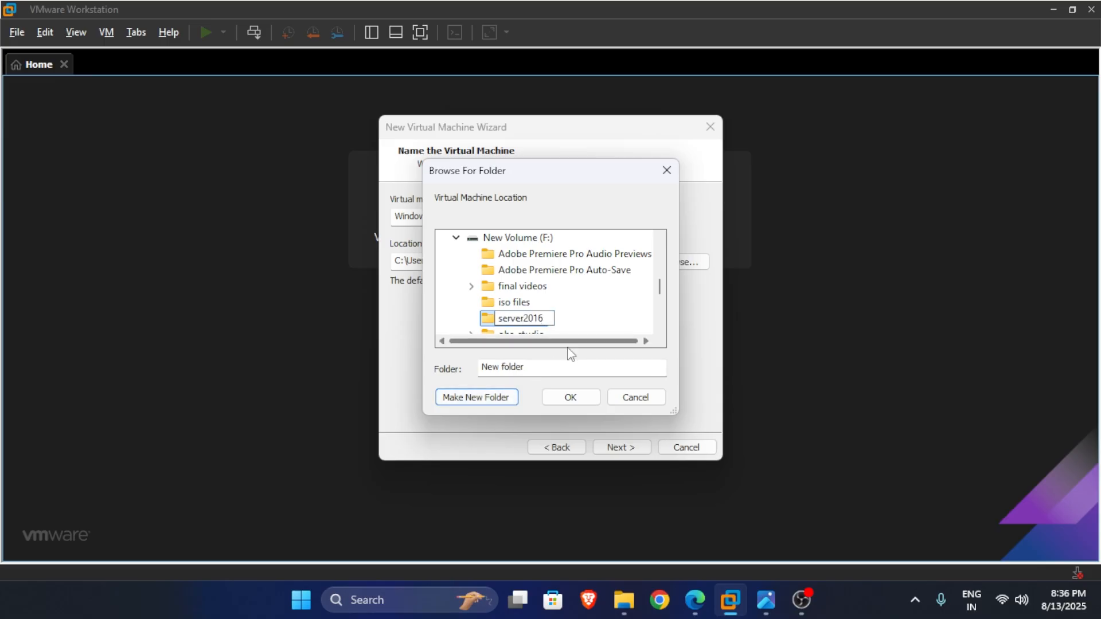
pyautogui.click(573, 398)
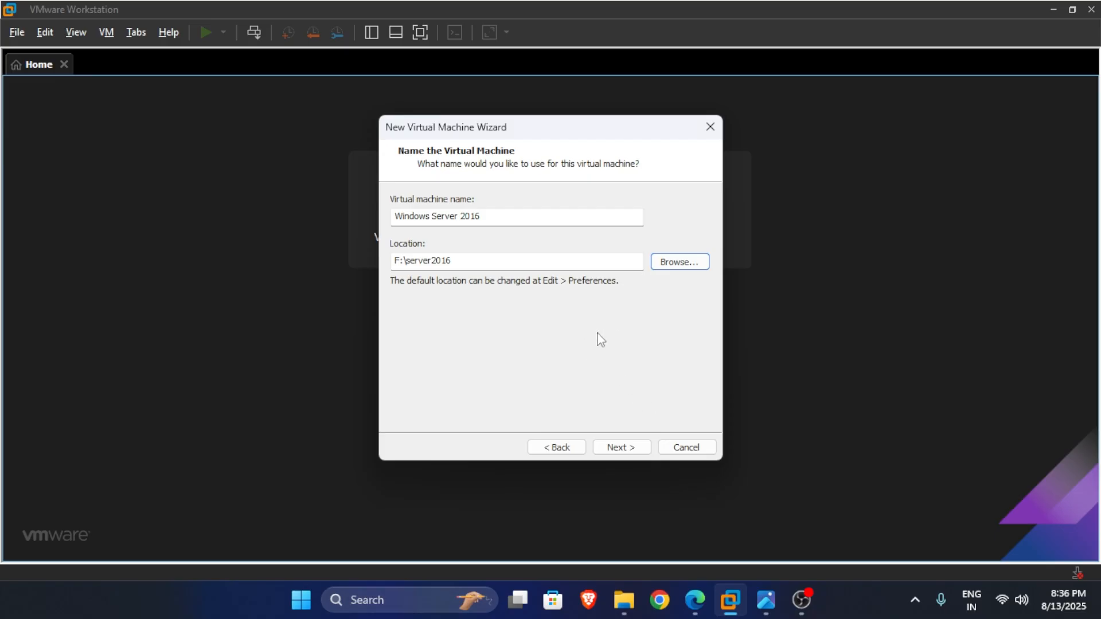
pyautogui.click(622, 447)
# Store the virtual disk as a single file with a 40 GB maximum size.
pyautogui.click(509, 298)
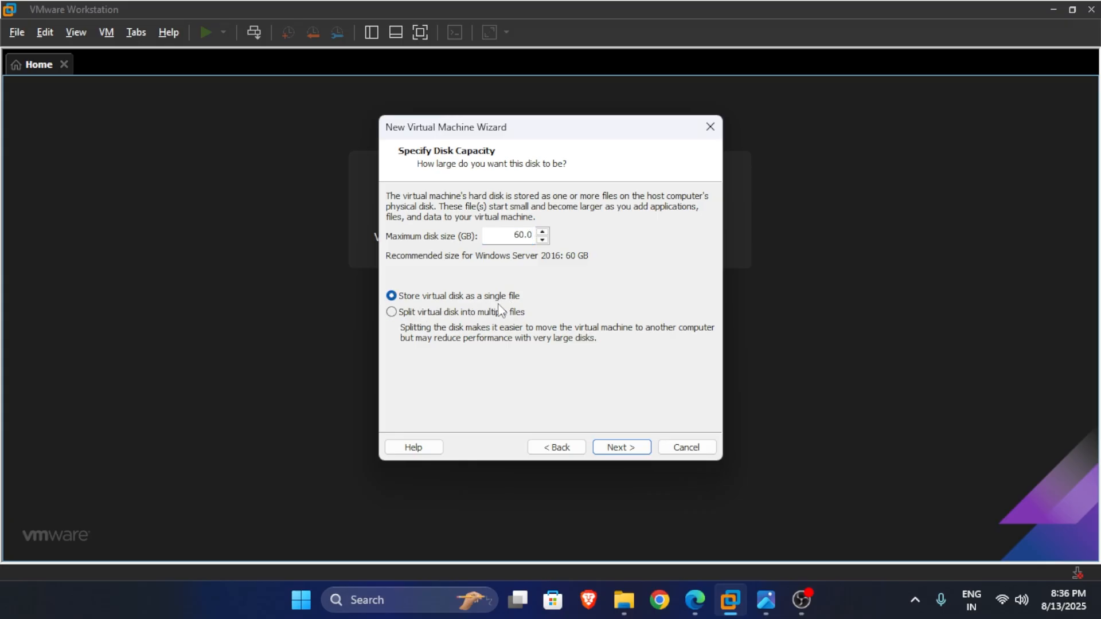
pyautogui.click(529, 237)
pyautogui.moveTo(533, 236); pyautogui.dragTo(503, 237)
pyautogui.write('40')
# Review the summary and finish creating the Windows Server 2016 VM.
pyautogui.click(633, 449)
pyautogui.scroll(-1, 568, 295)
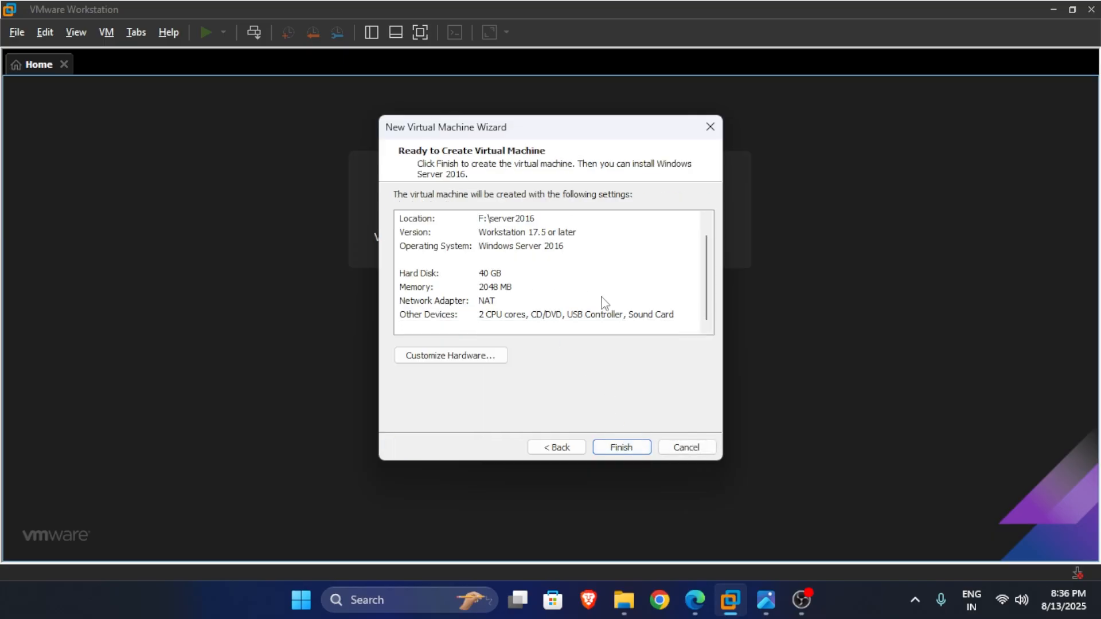
pyautogui.scroll(1, 605, 297)
pyautogui.scroll(-1, 607, 295)
pyautogui.scroll(1, 551, 294)
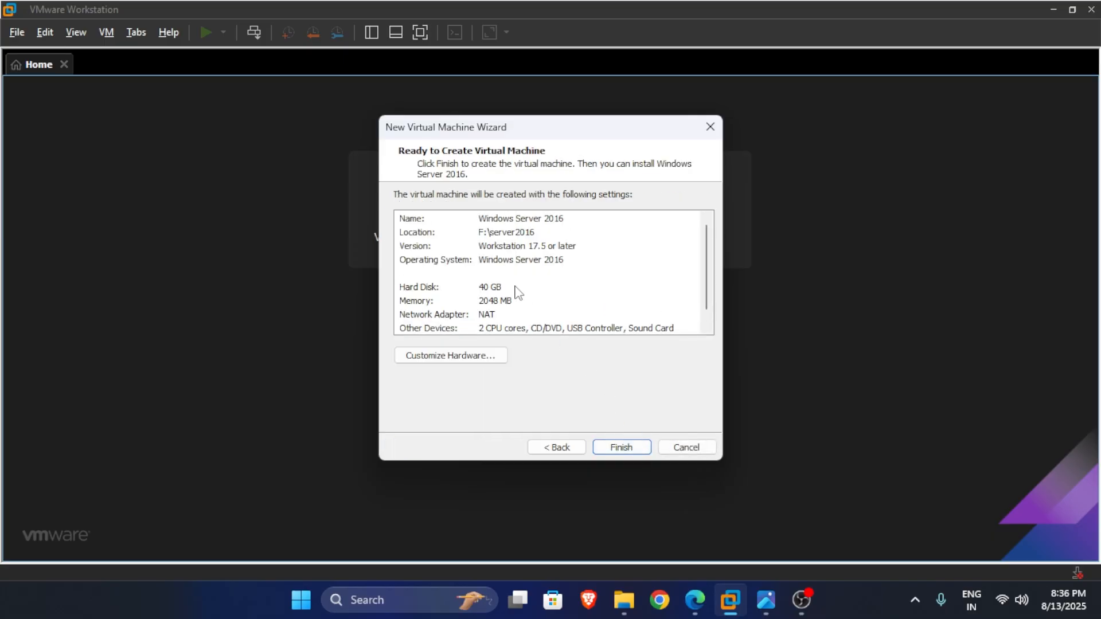
pyautogui.click(638, 445)
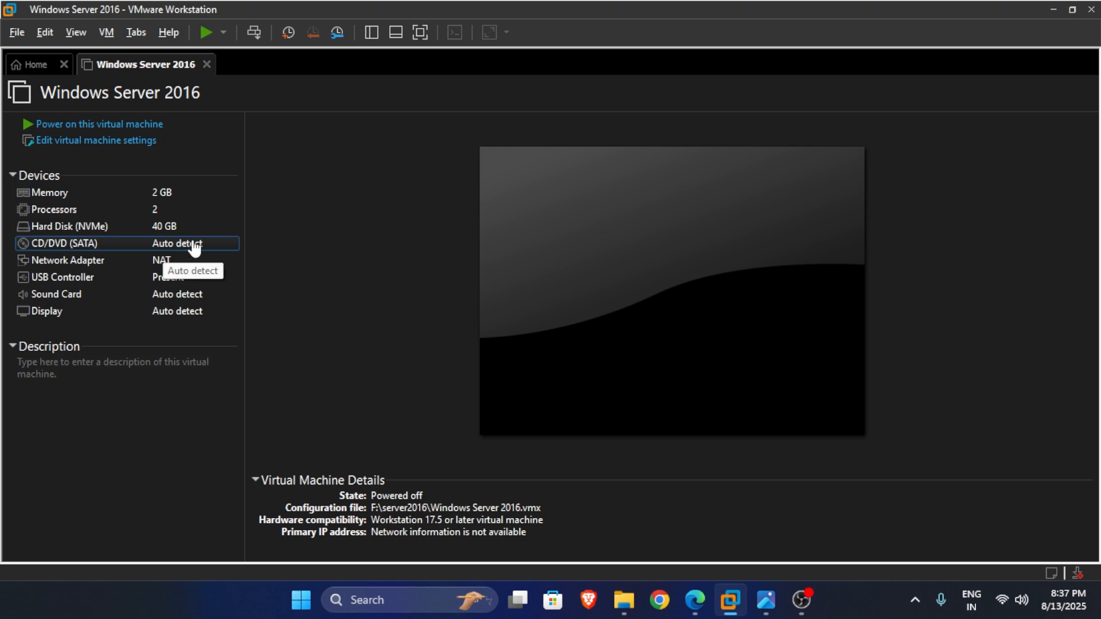
# In the VM settings, set the CD/DVD drive to use an ISO image file.
pyautogui.click(121, 142)
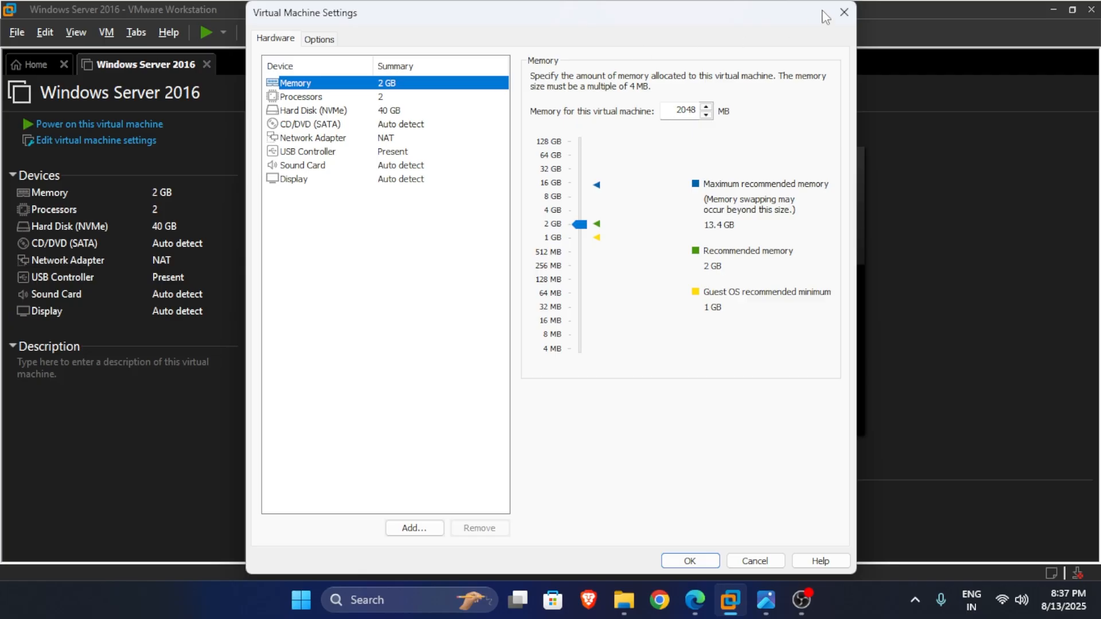
pyautogui.click(844, 12)
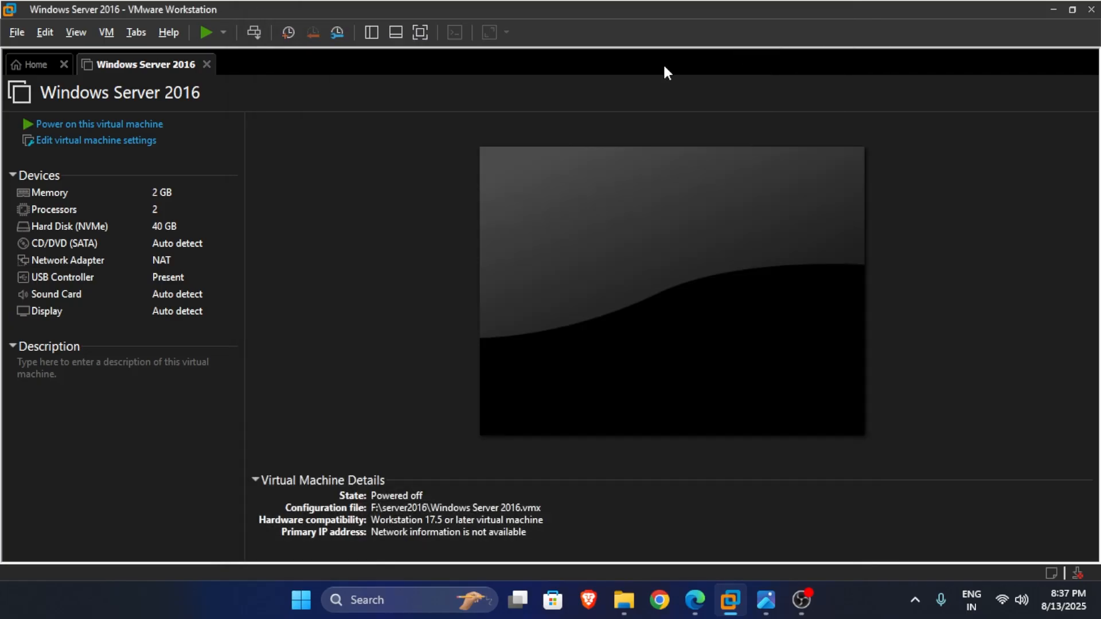
pyautogui.click(122, 141)
pyautogui.click(319, 125)
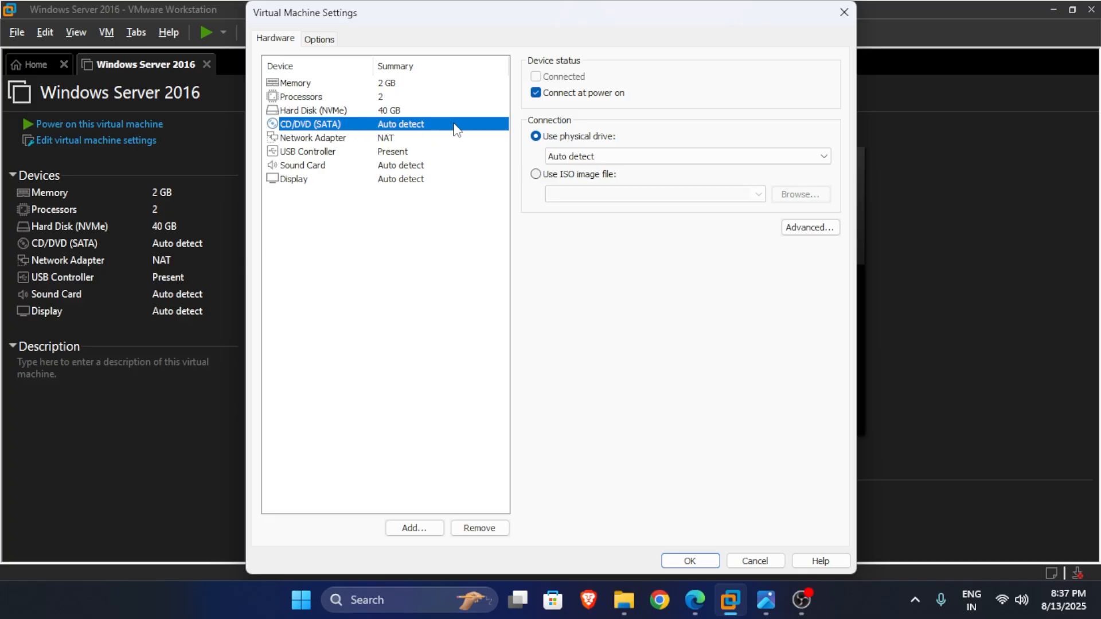
pyautogui.click(548, 174)
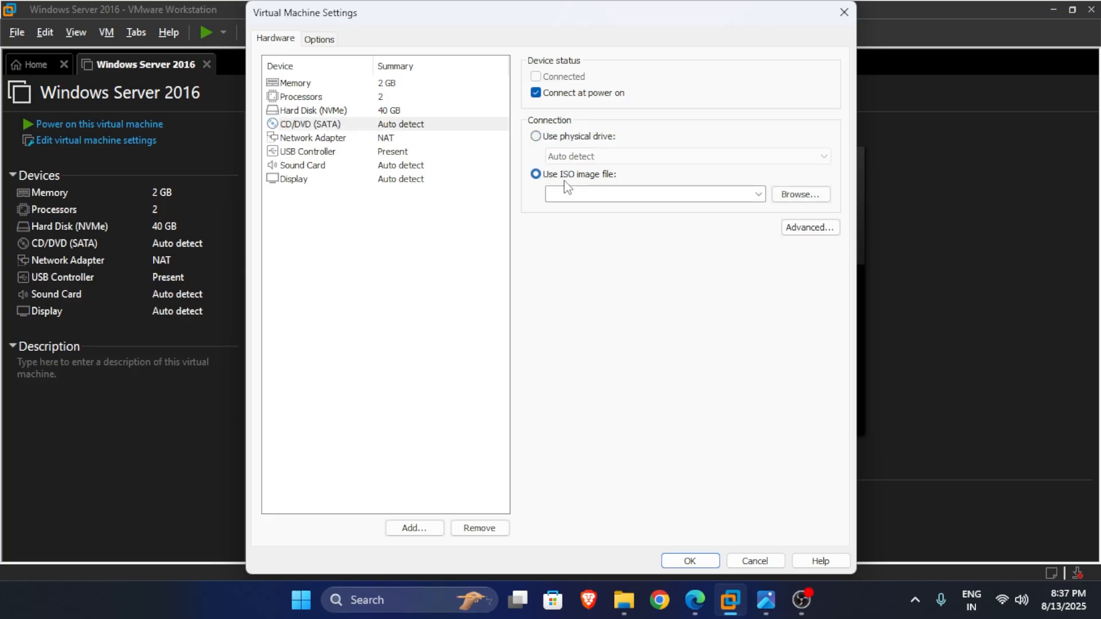
# Select Windows_Server_2016_Datacenter_EVAL_en-us_14393_refresh.iso from F:\iso files and apply the settings.
pyautogui.click(799, 198)
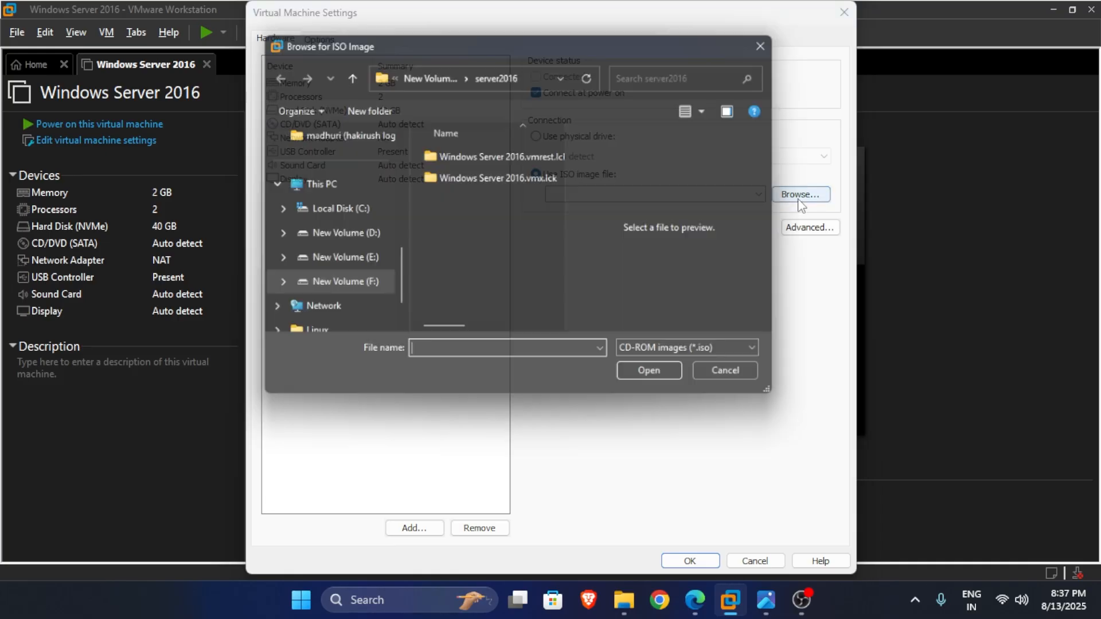
pyautogui.click(429, 78)
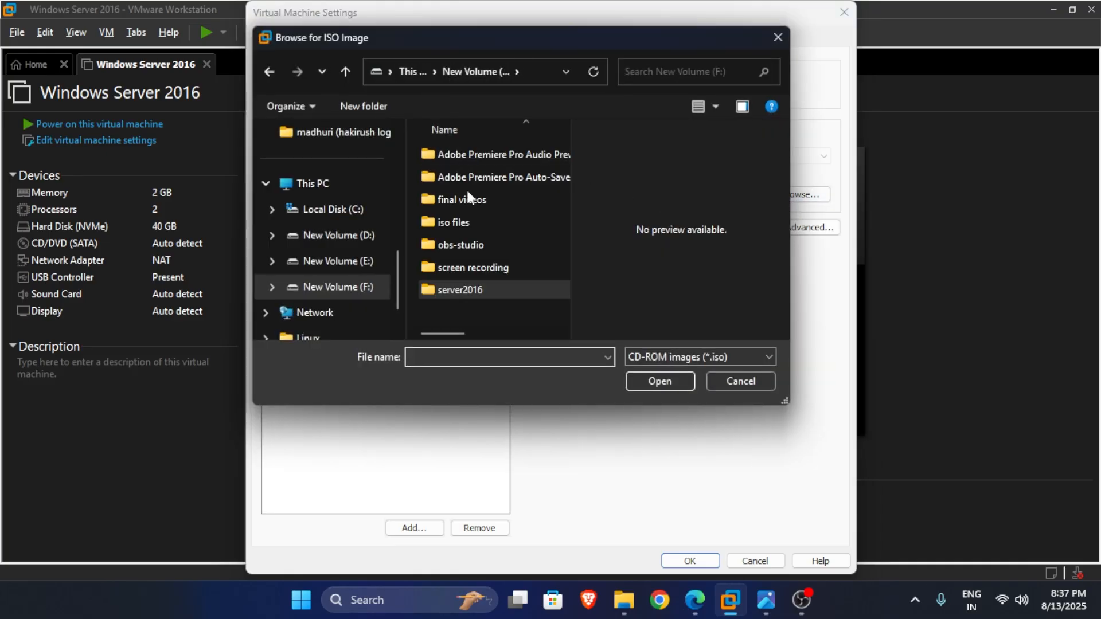
pyautogui.doubleClick(479, 217)
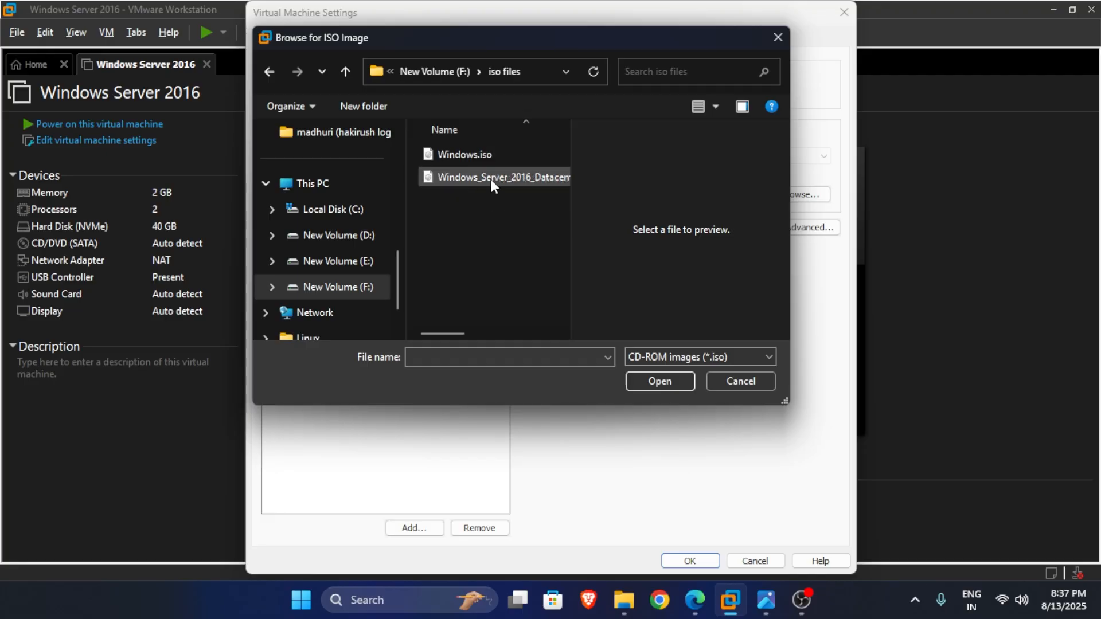
pyautogui.click(493, 181)
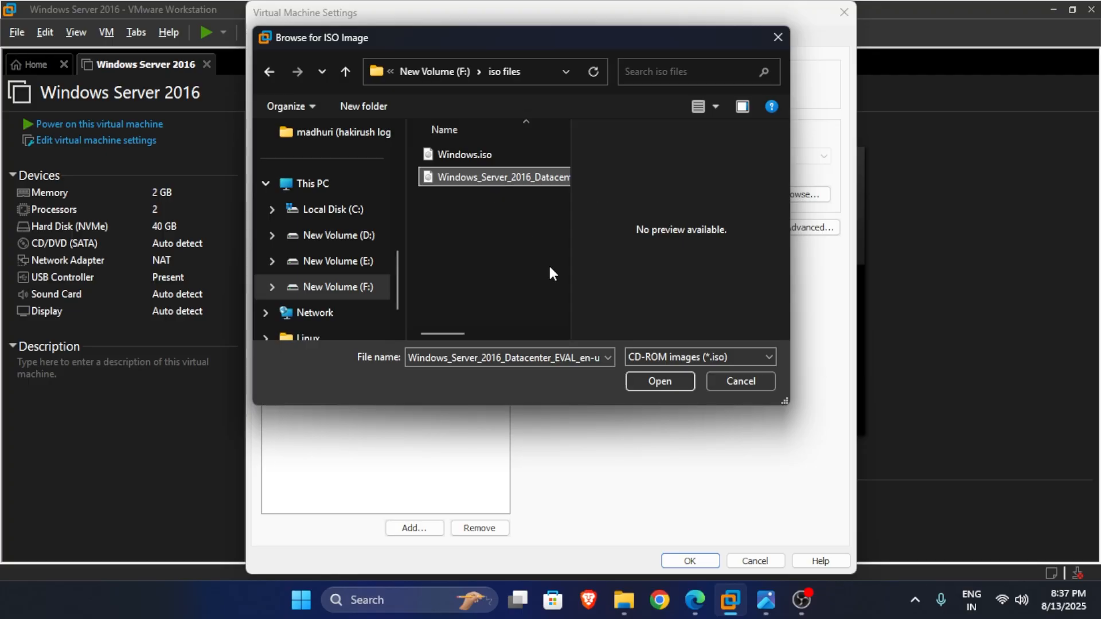
pyautogui.doubleClick(559, 357)
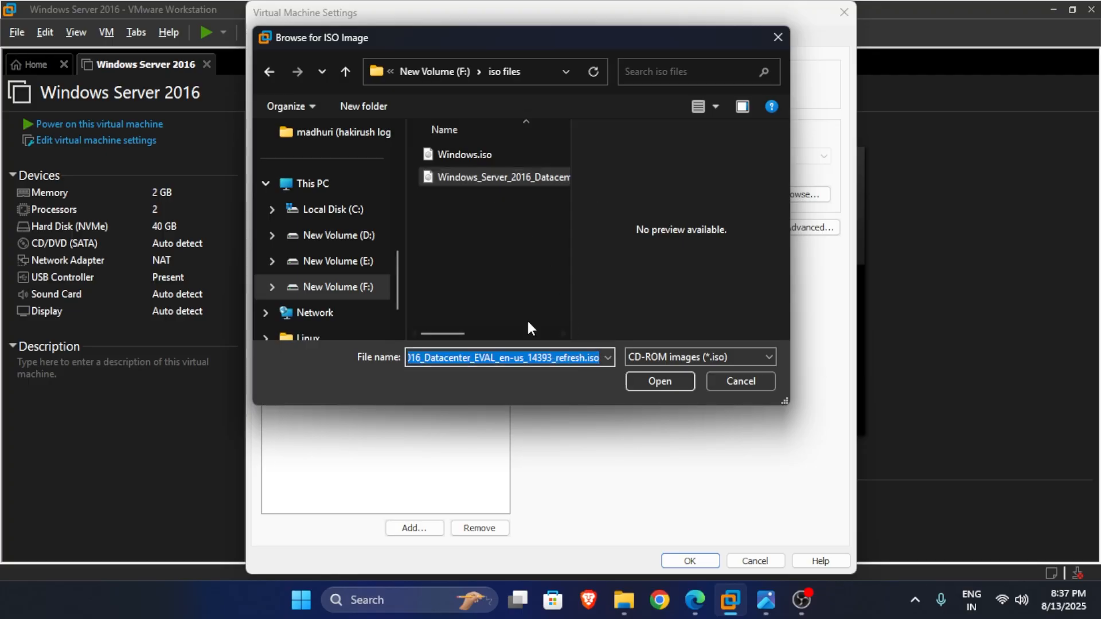
pyautogui.click(661, 380)
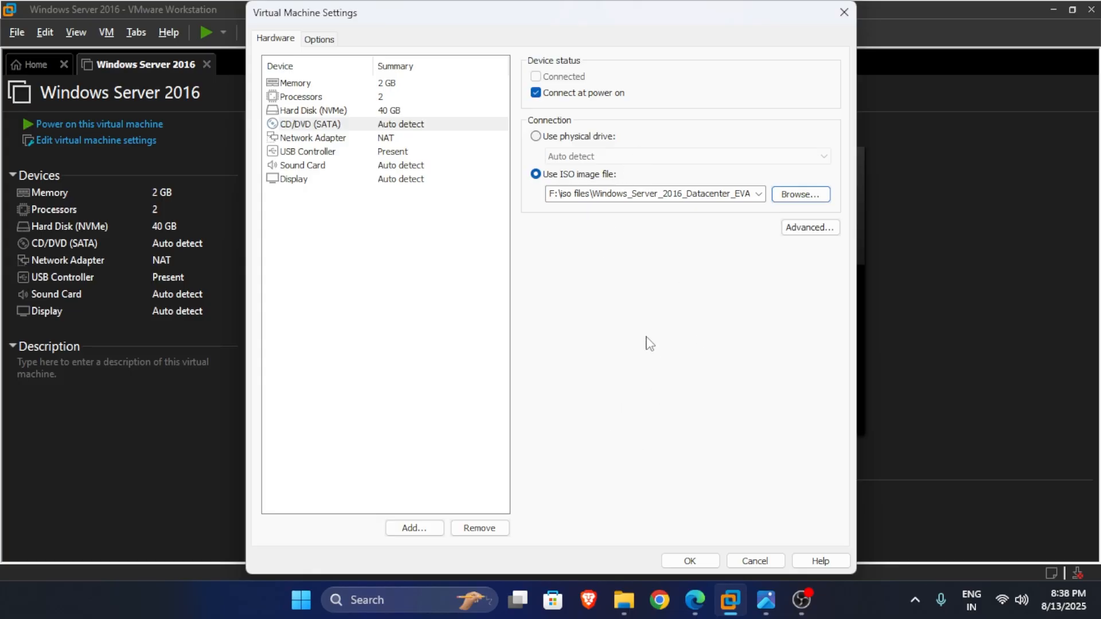
pyautogui.click(706, 561)
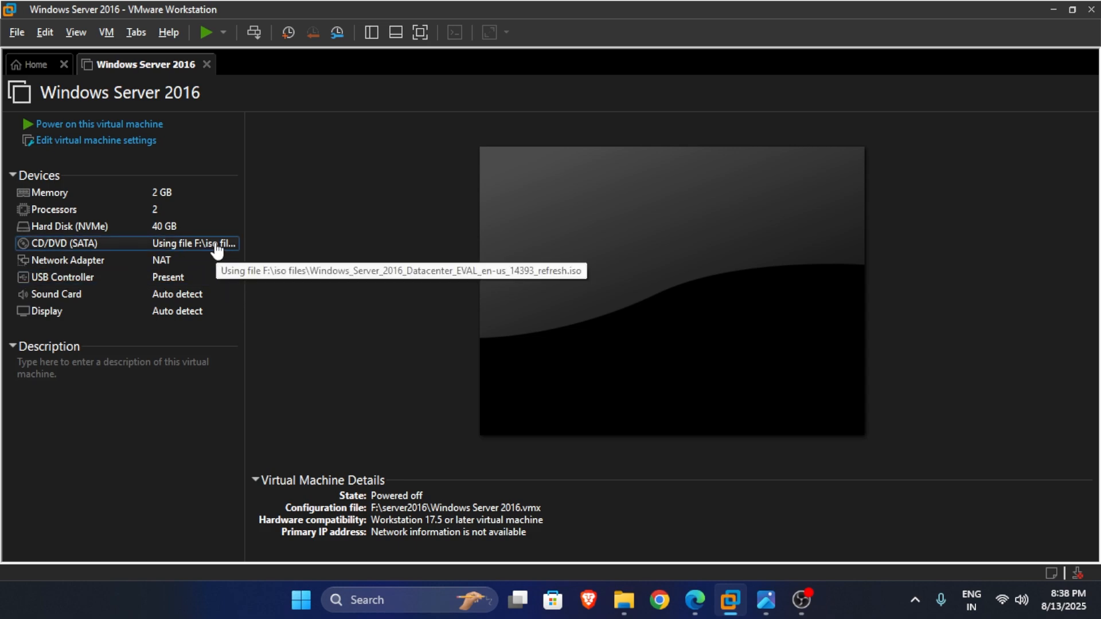
# Power on the VM, boot it from the DVD, and show it full screen.
pyautogui.click(143, 125)
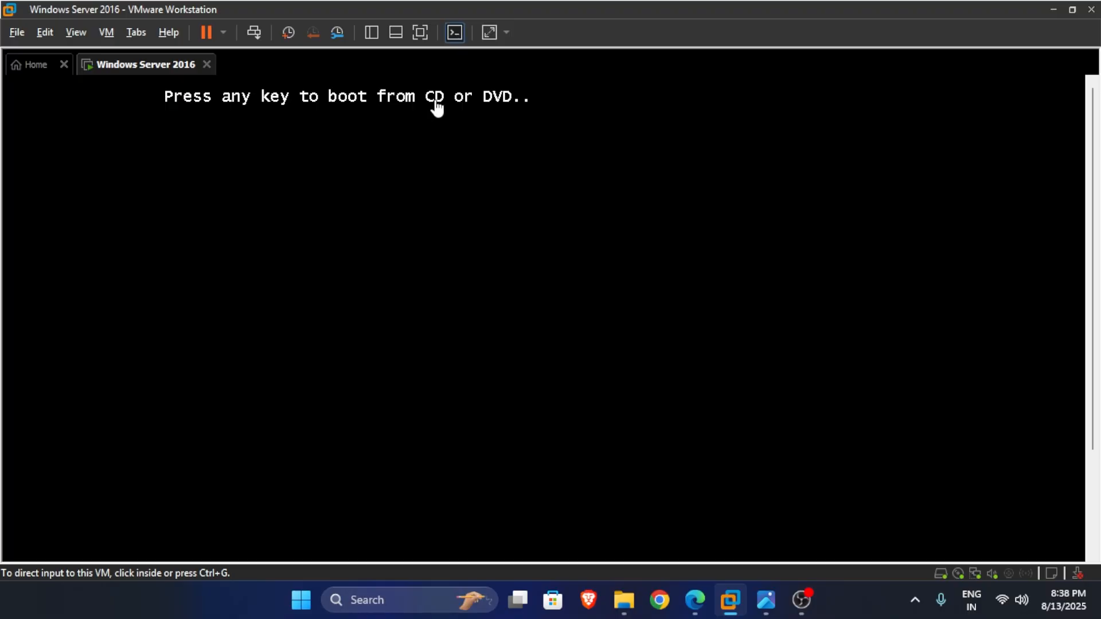
pyautogui.click(435, 106)
pyautogui.press('Return')
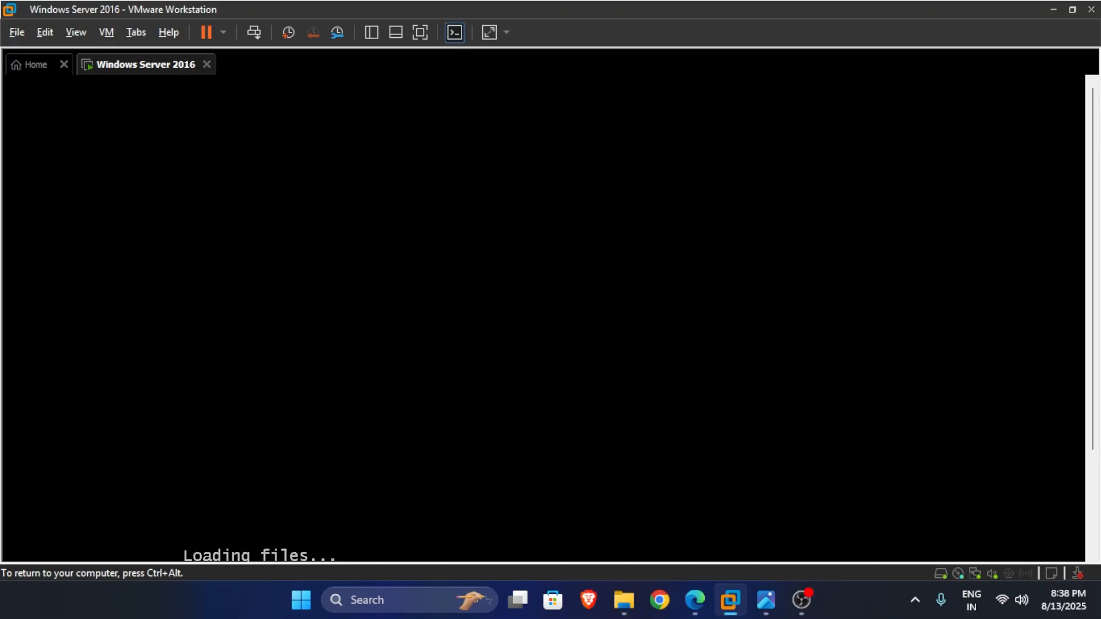
pyautogui.hotkey('ctrl', 'alt')
pyautogui.click(420, 34)
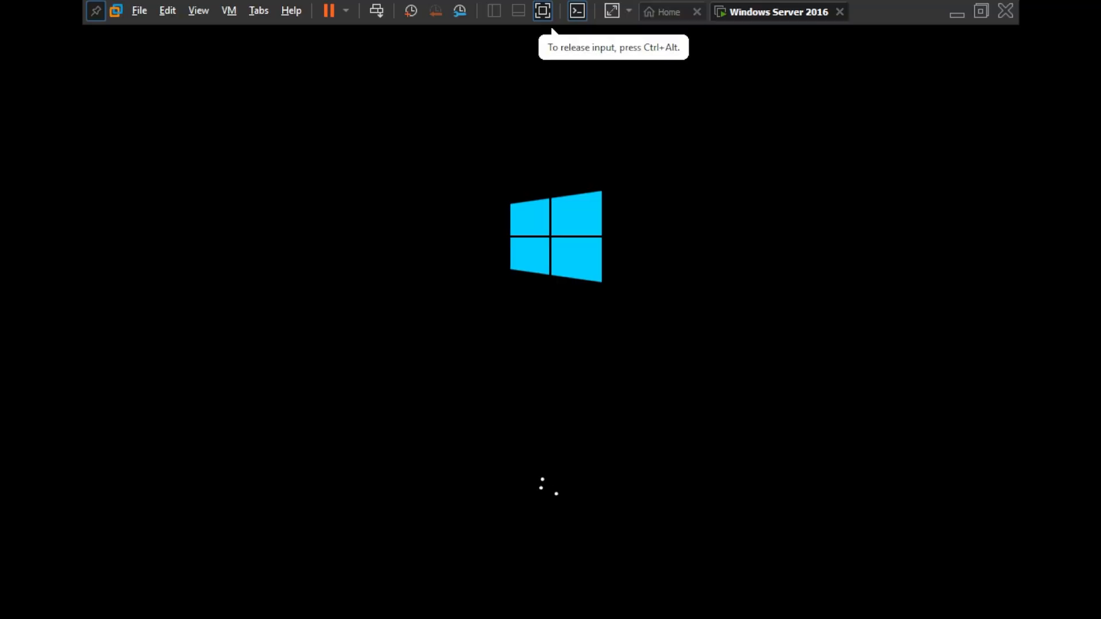
pyautogui.hotkey('ctrl', 'alt')
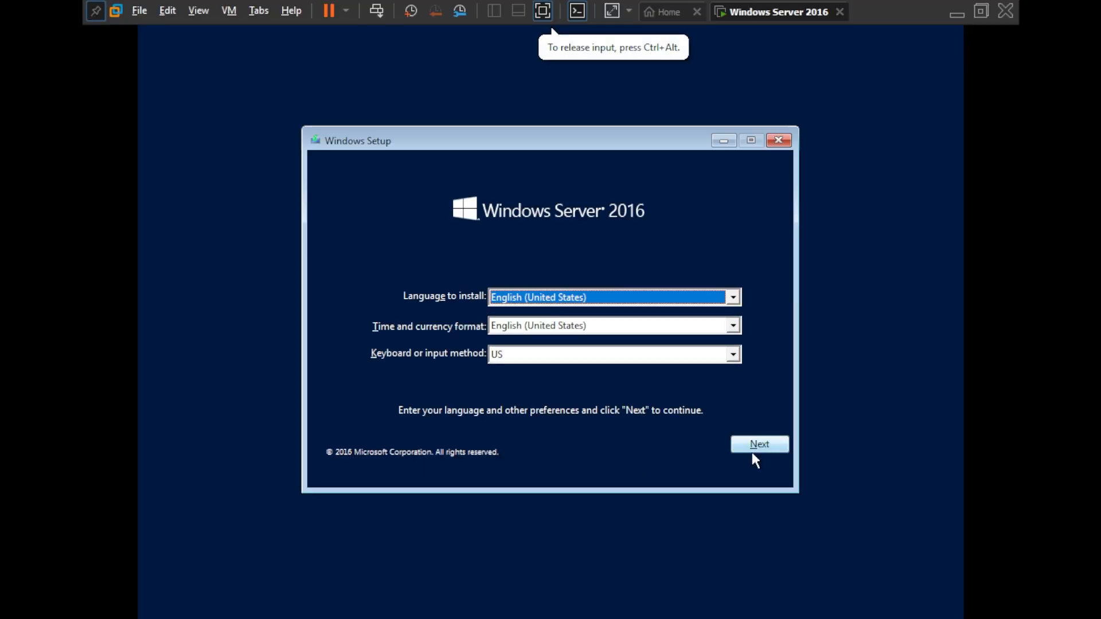
# Keep default language, choose Standard Evaluation (Desktop Experience), and accept the license terms.
pyautogui.click(756, 445)
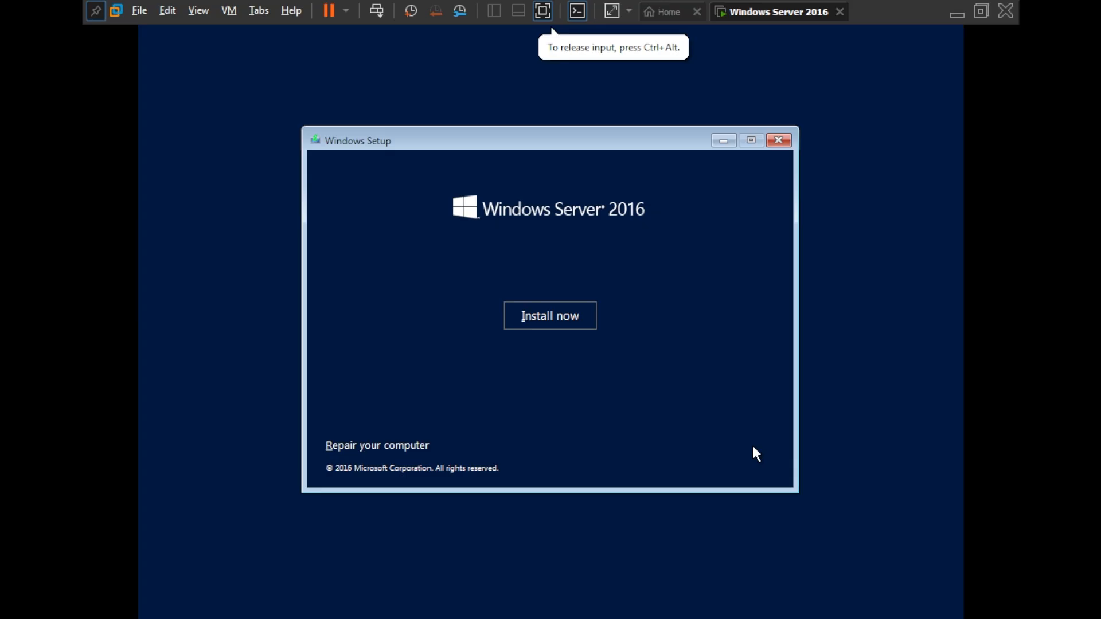
pyautogui.click(562, 325)
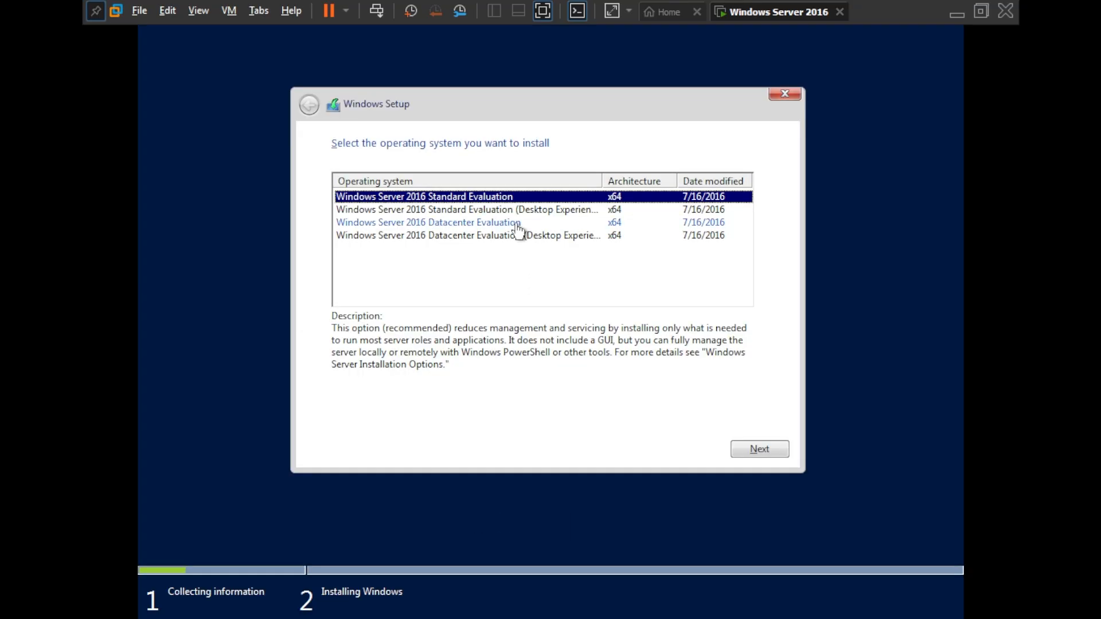
pyautogui.click(504, 210)
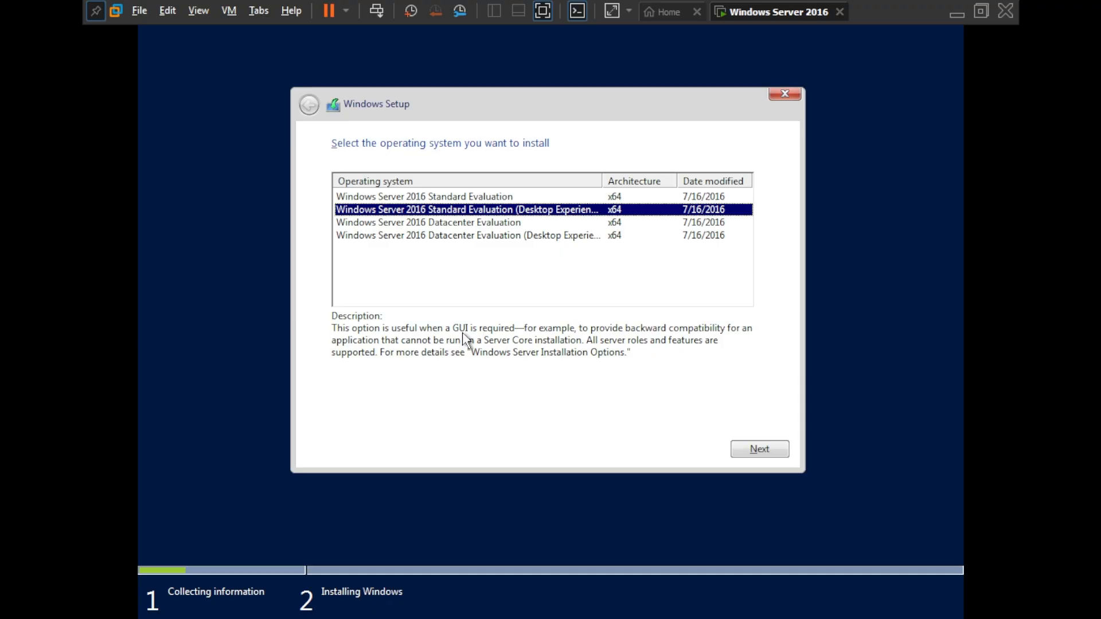
pyautogui.click(476, 198)
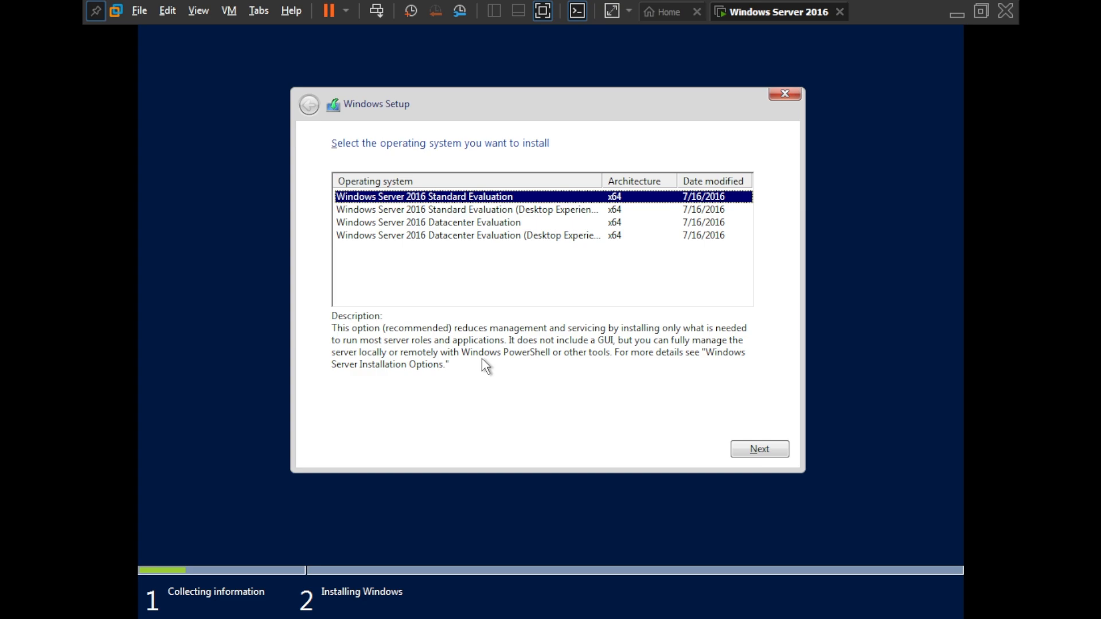
pyautogui.click(538, 212)
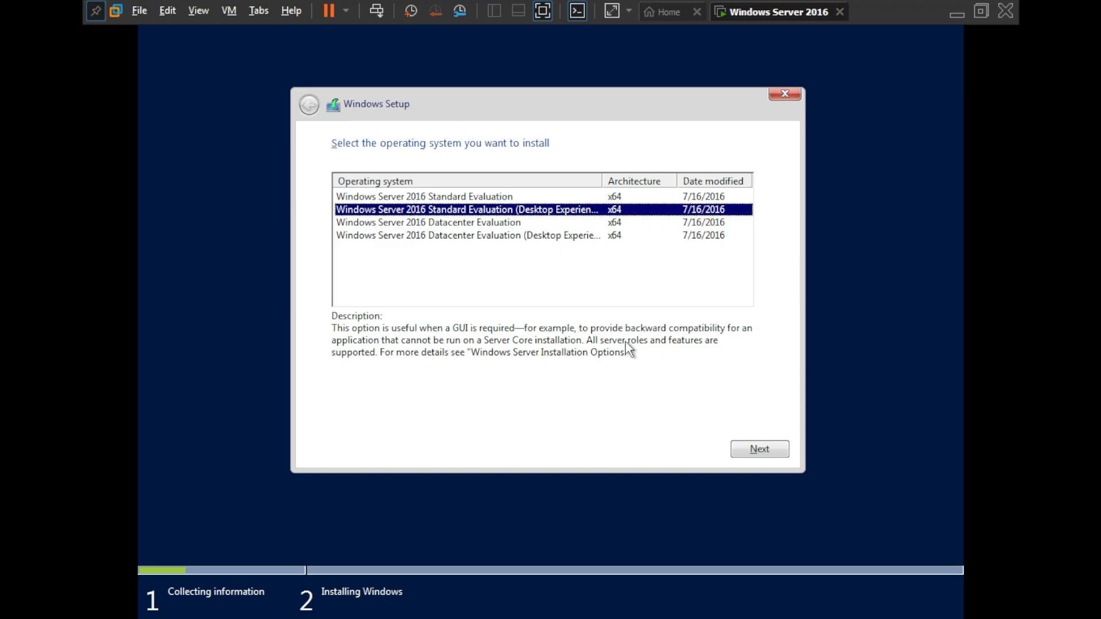
pyautogui.click(756, 453)
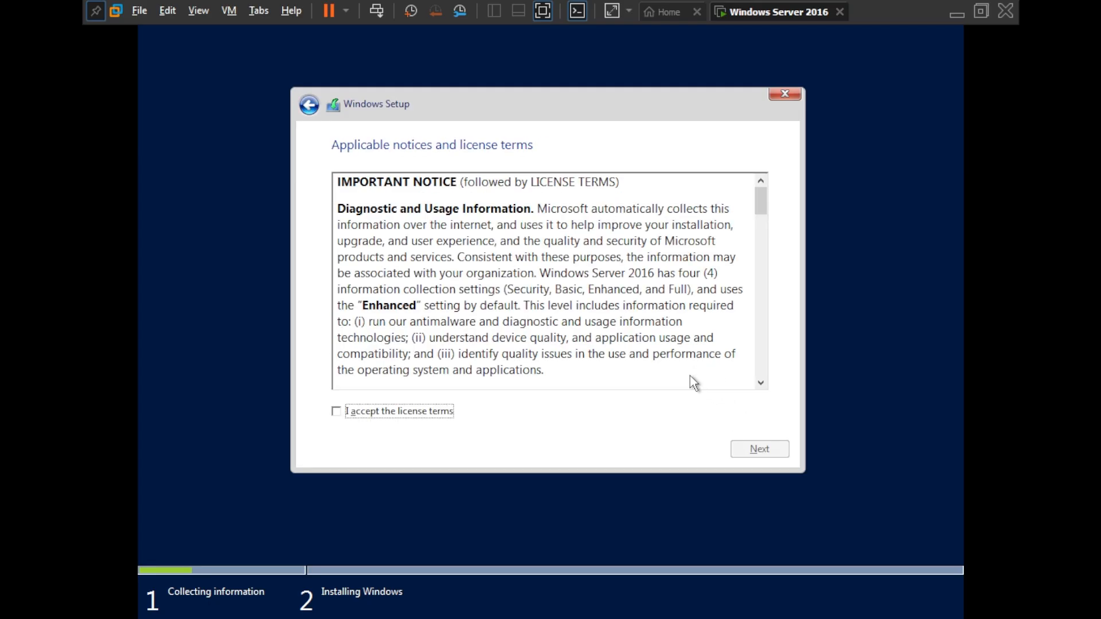
pyautogui.click(424, 414)
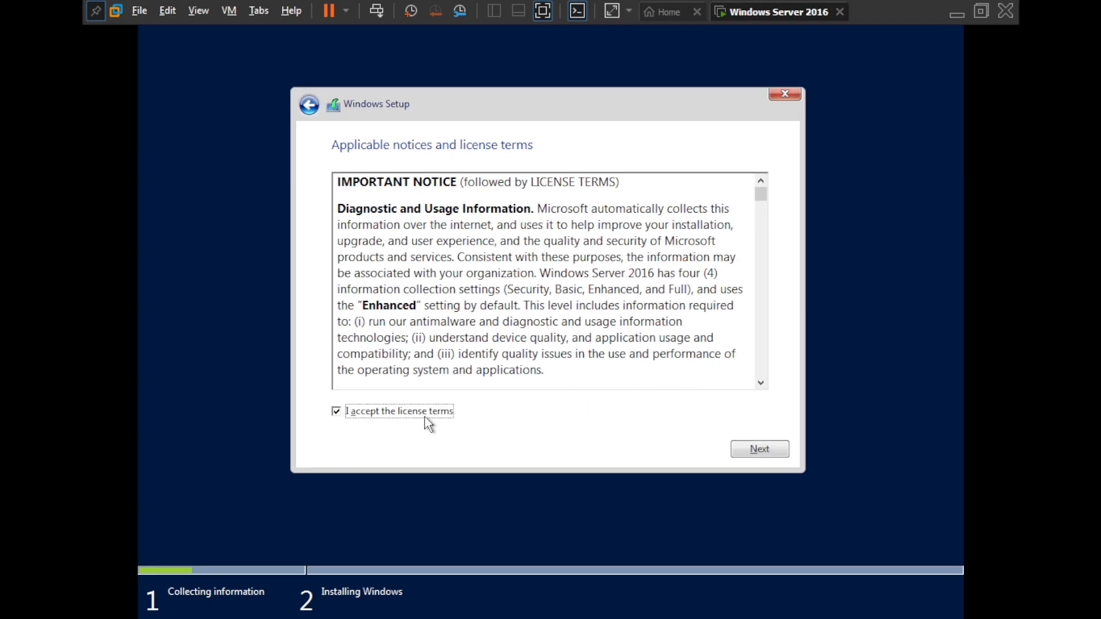
pyautogui.click(762, 449)
# Choose a Custom install and install Windows Server 2016 onto Drive 0's 40 GB unallocated space.
pyautogui.click(541, 309)
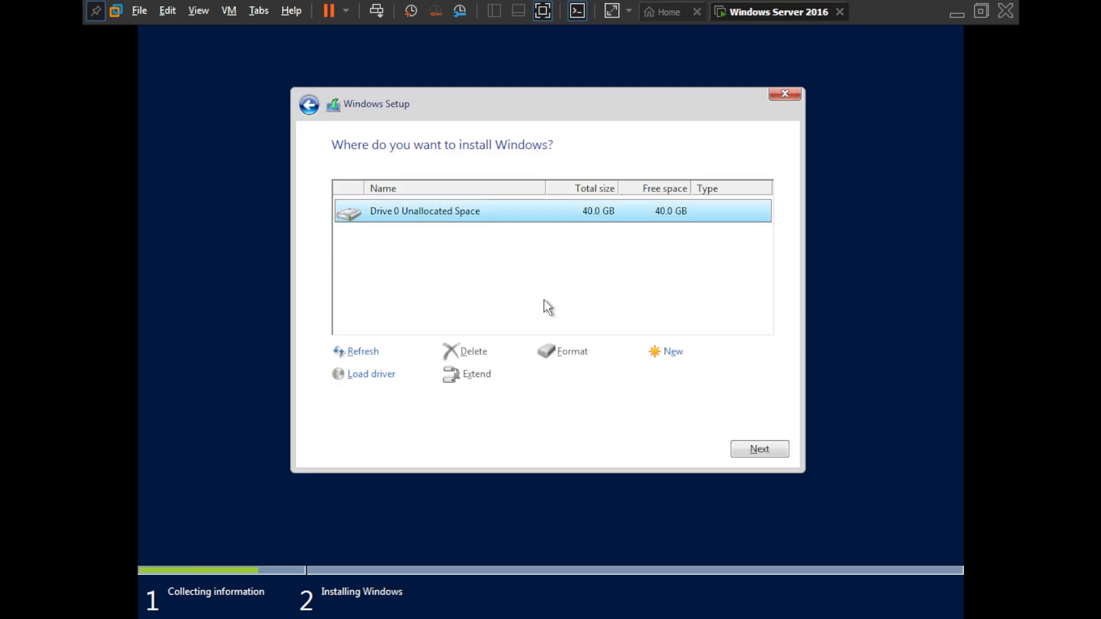
pyautogui.click(762, 449)
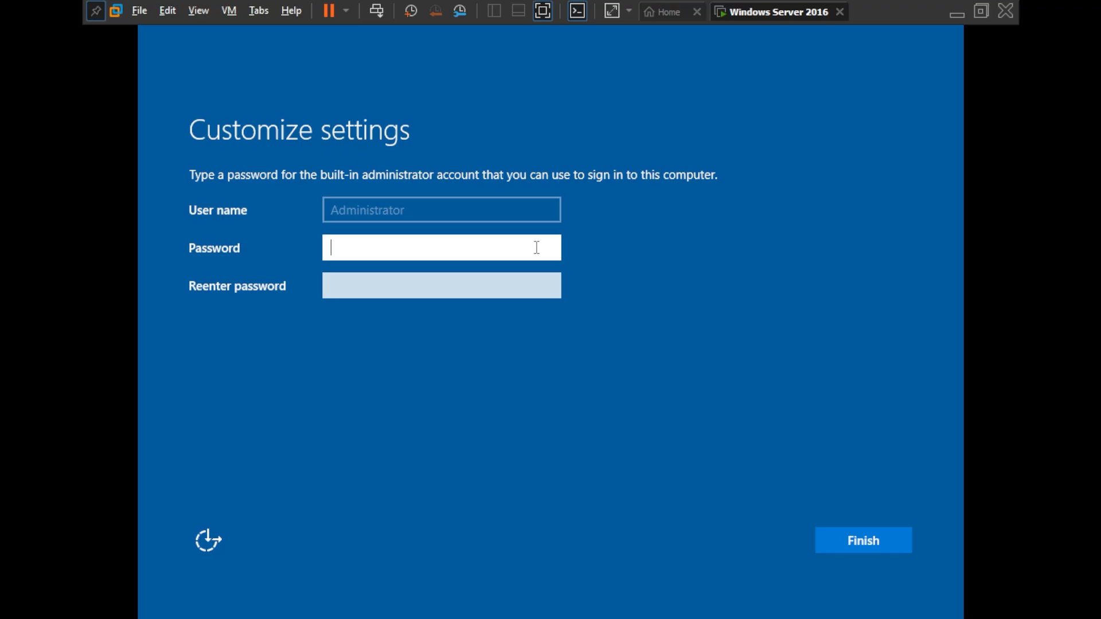
# Enter and confirm the built-in Administrator password, then finish setup.
pyautogui.press('Tab')
pyautogui.click(388, 242)
pyautogui.write('*********')
pyautogui.click(415, 285)
pyautogui.write('********')
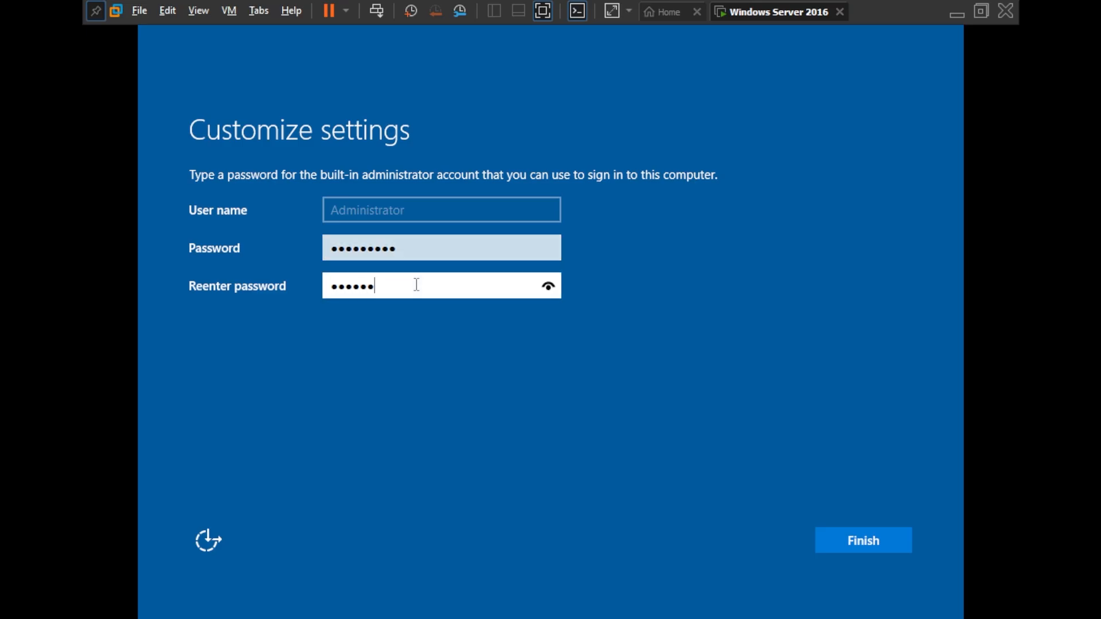
pyautogui.write('**')
pyautogui.click(861, 547)
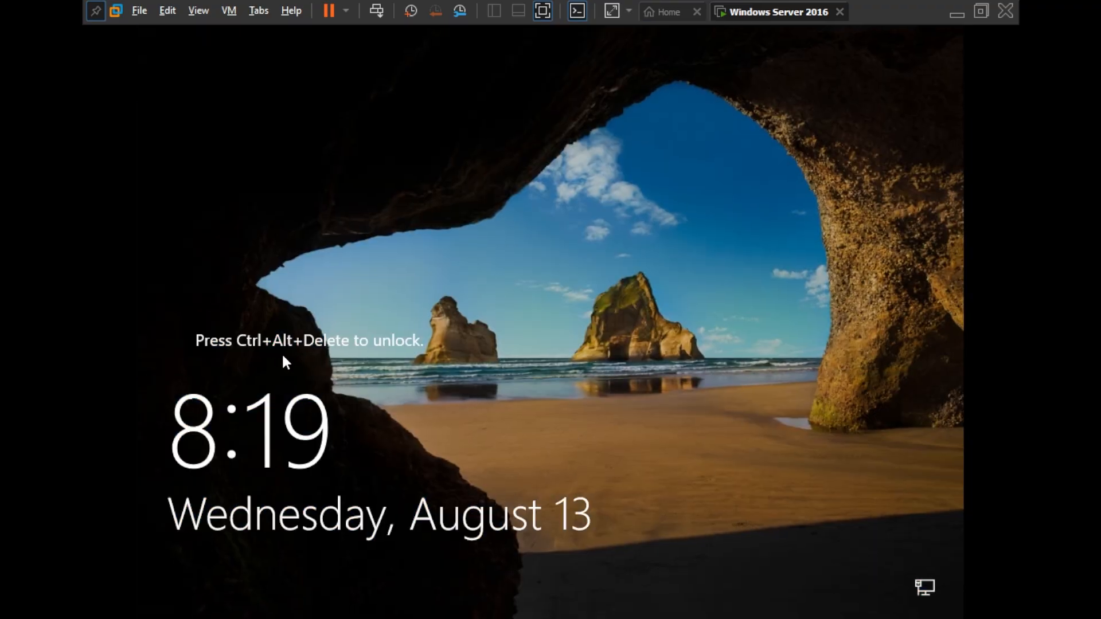
# Send Ctrl+Alt+Delete to the VM and sign in as Administrator with the password.
pyautogui.hotkey('ctrl', 'alt', 'Delete')
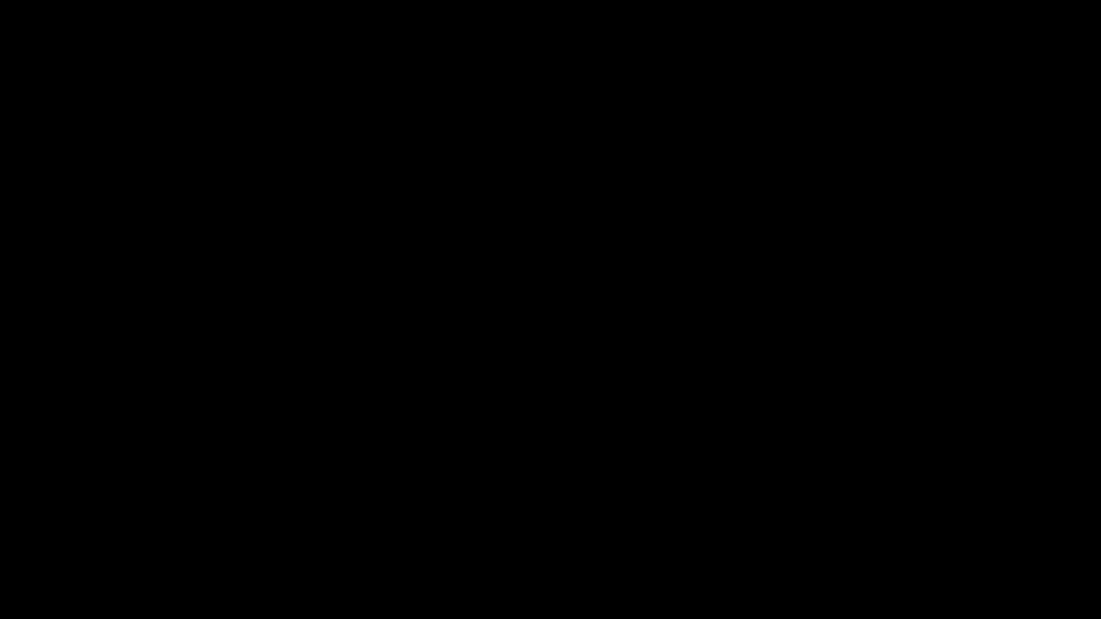
pyautogui.press('Escape')
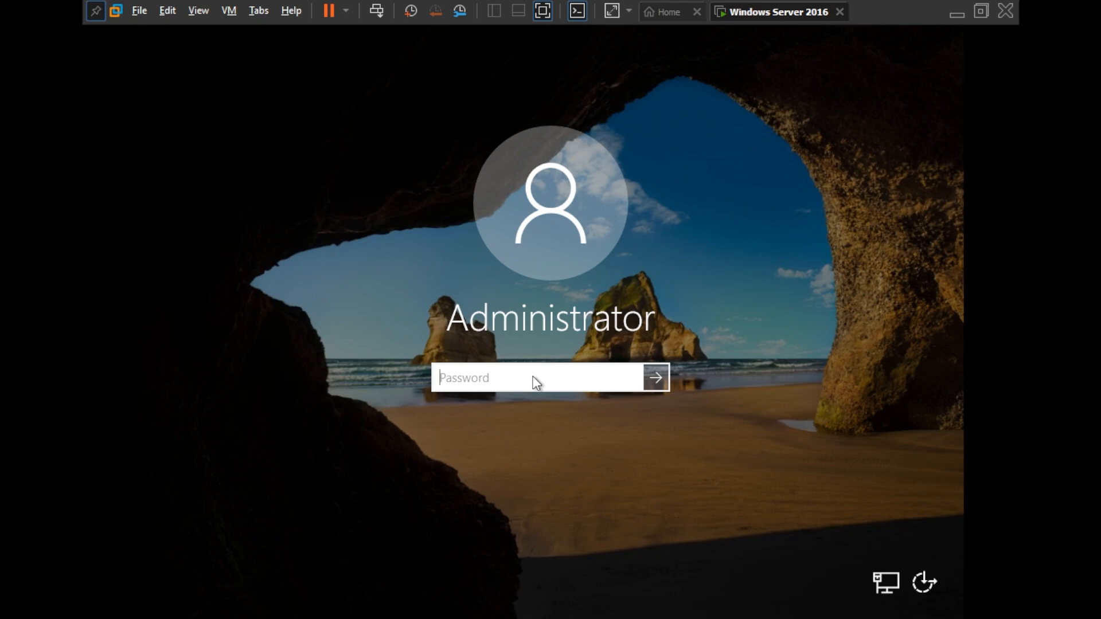
pyautogui.write('•••••••••')
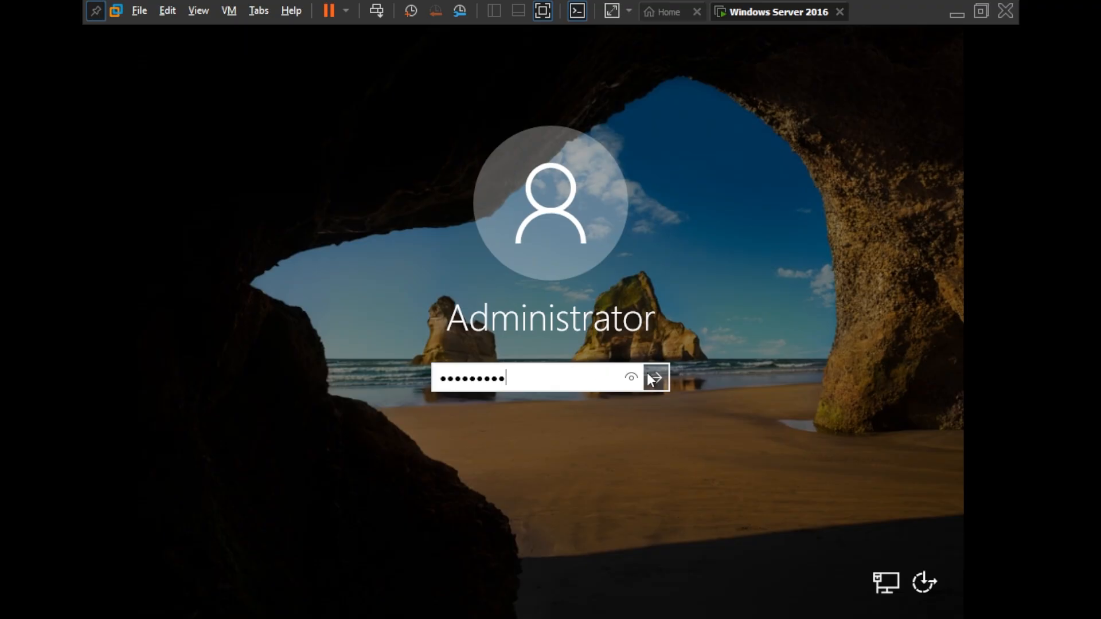
pyautogui.click(648, 374)
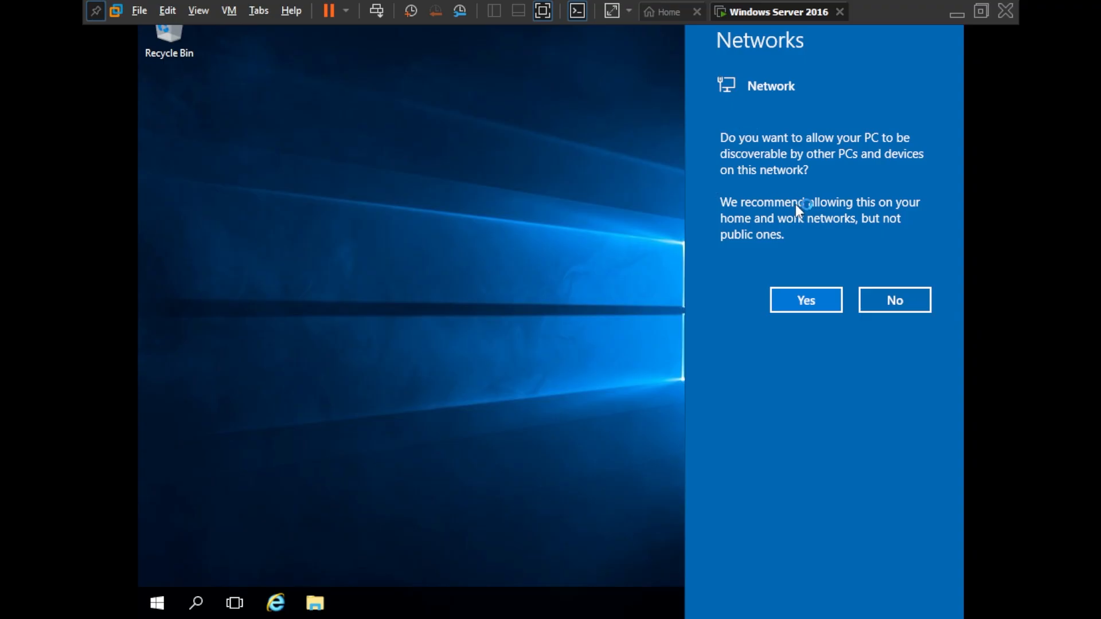
# Decline network discovery with No and unpin the VMware full-screen toolbar so it hides.
pyautogui.click(912, 298)
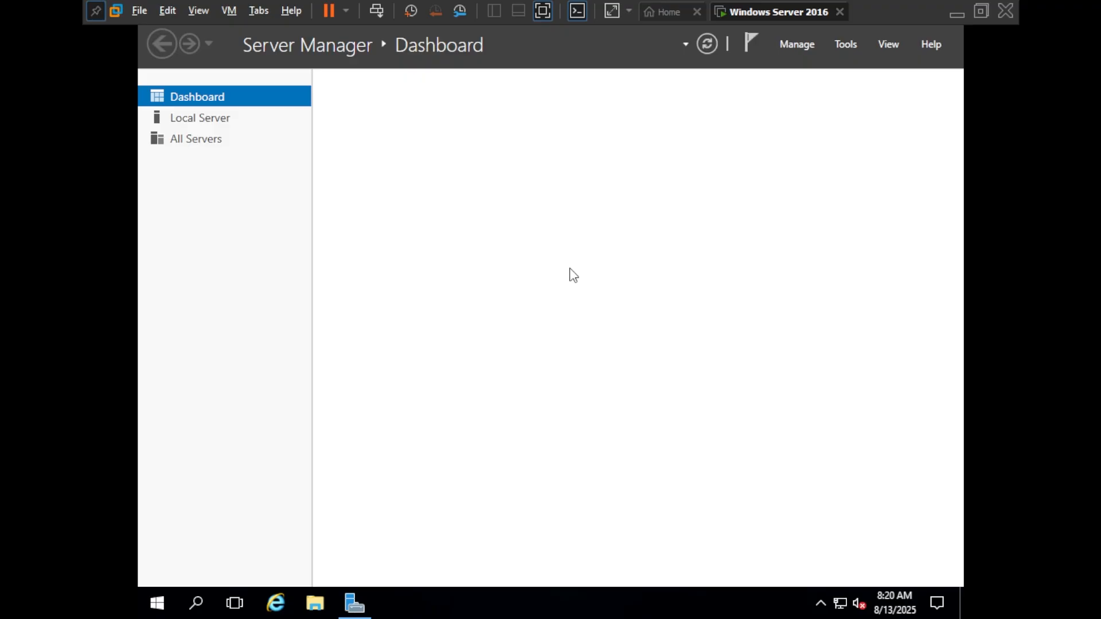
pyautogui.click(95, 11)
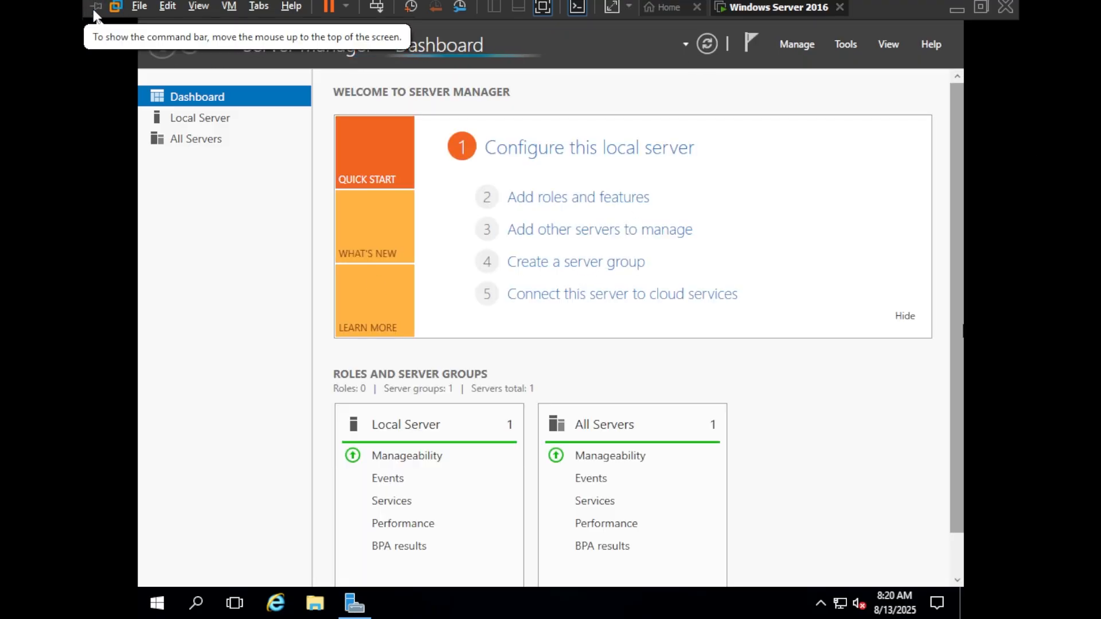